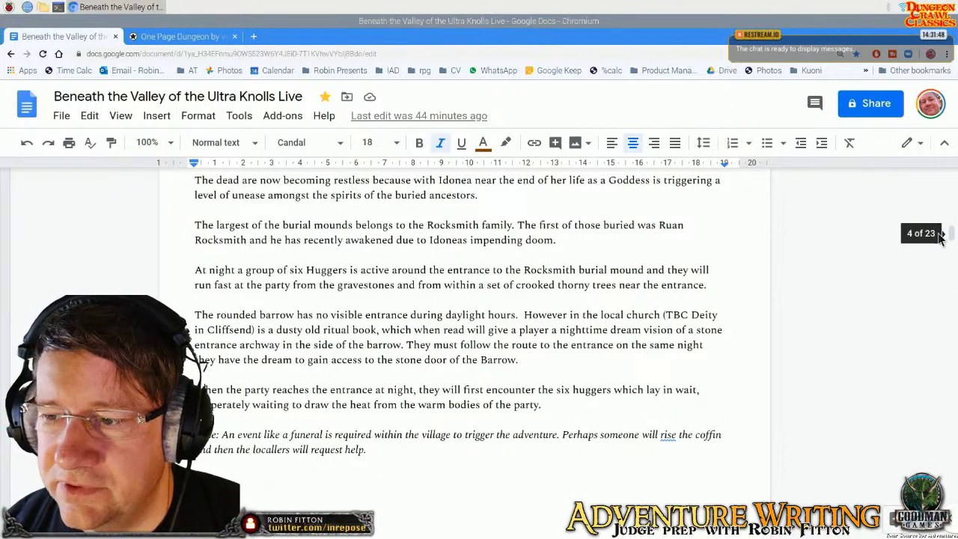
- Scroll the document from page 4 back up to the Cliffsend village map page
left_click_drag(955, 236, 953, 179)
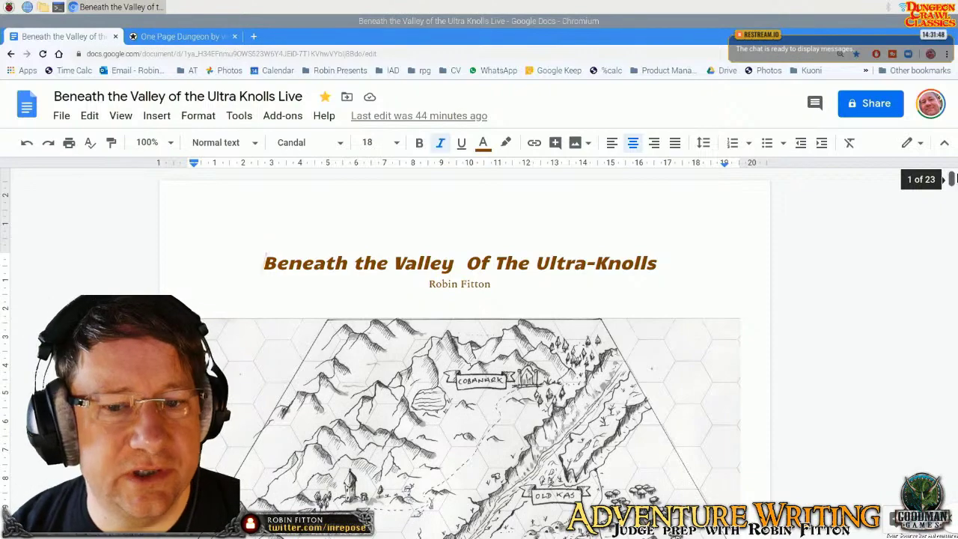
left_click_drag(955, 179, 956, 231)
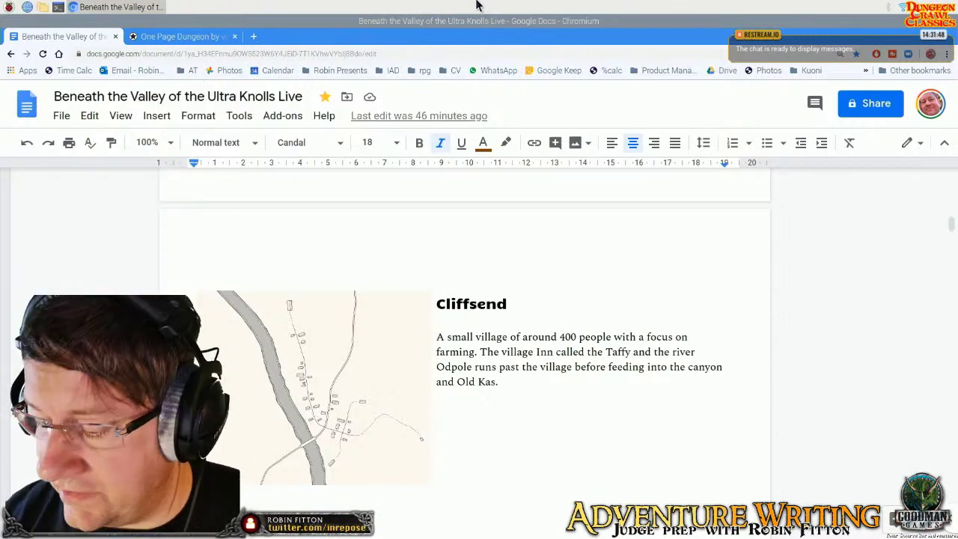
- Dismiss the system application menu and scroll up to the Oblex and goddess Idonea background text
left_click(9, 7)
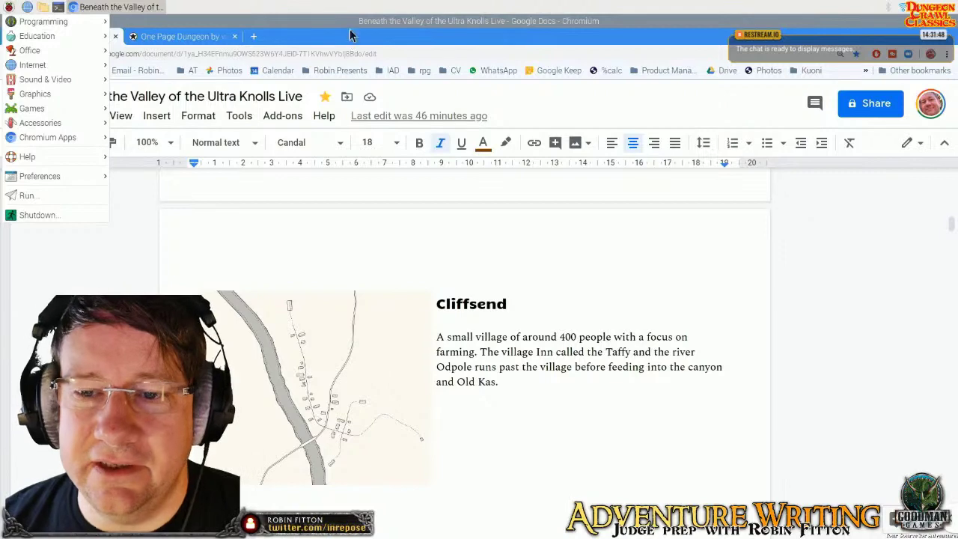
left_click(390, 250)
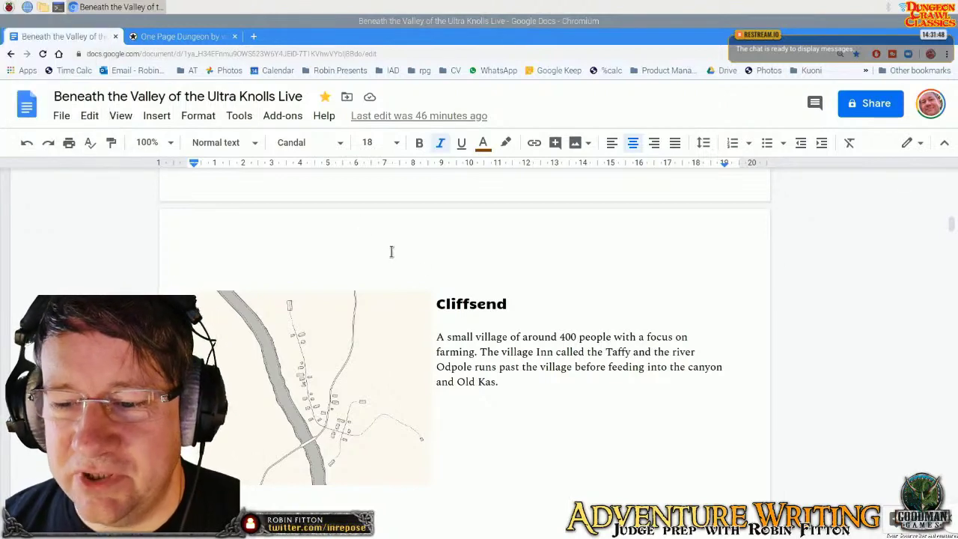
scroll(466, 330, "down", 1)
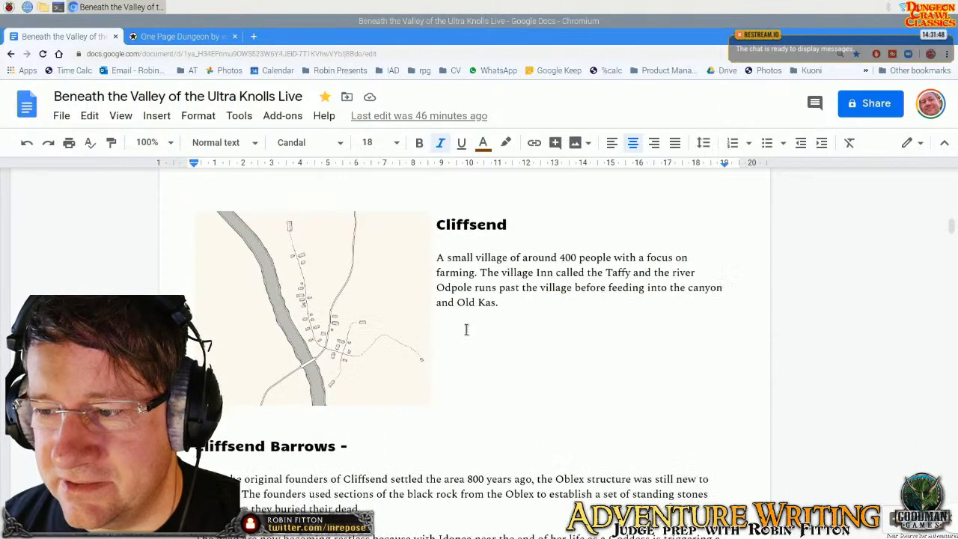
scroll(466, 330, "up", 3)
scroll(465, 329, "up", 3)
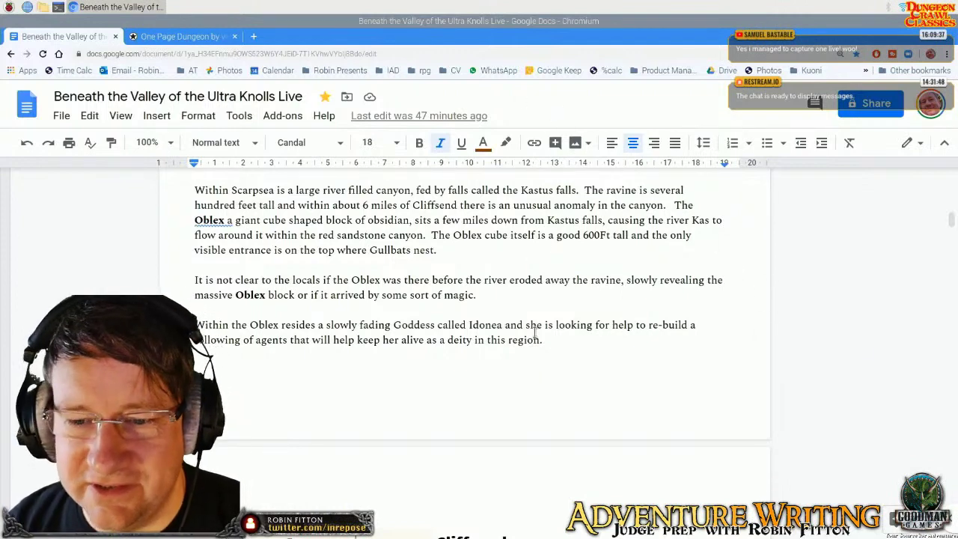
- Scroll past the Grave Warmers table, then jump to the top and onto the region map
scroll(534, 333, "up", 1)
scroll(534, 332, "up", 1)
scroll(535, 332, "down", 3)
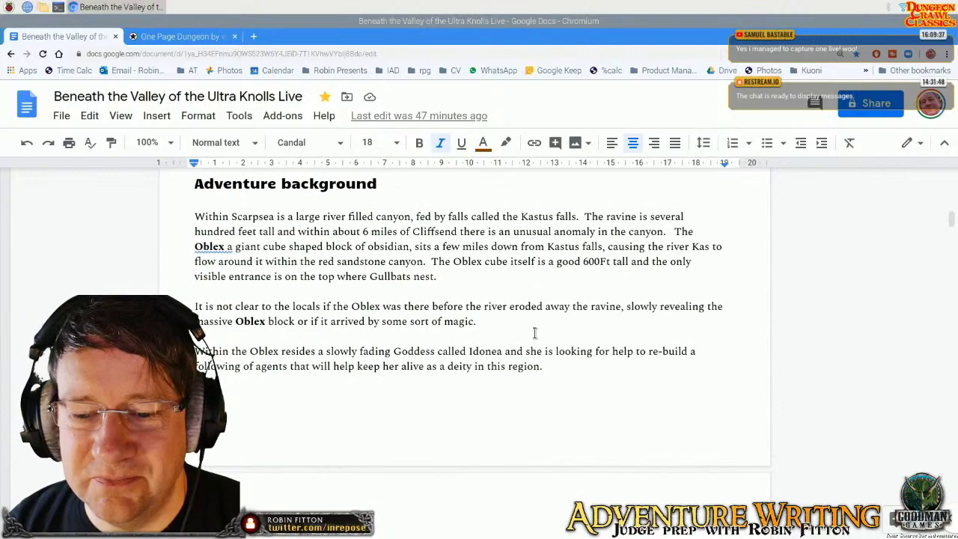
scroll(535, 332, "down", 5)
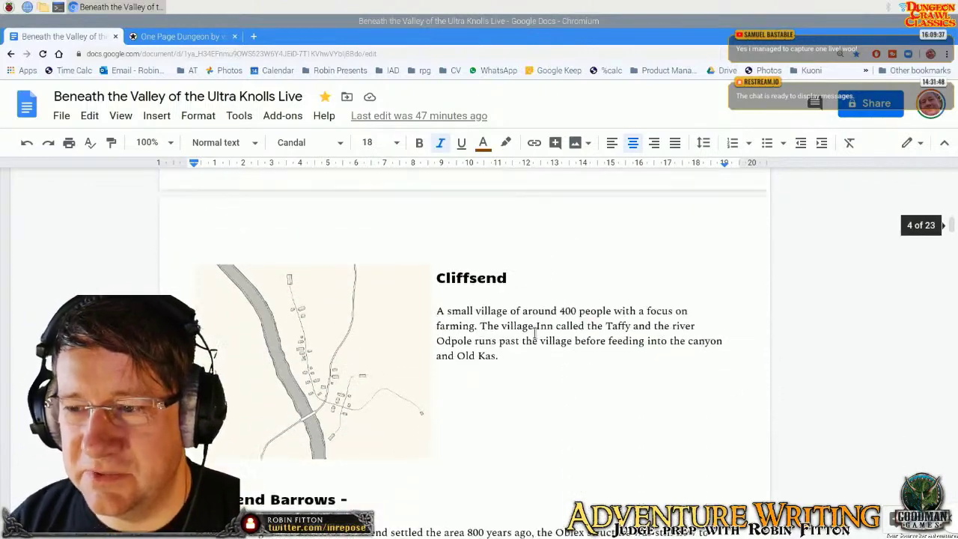
scroll(535, 330, "down", 4)
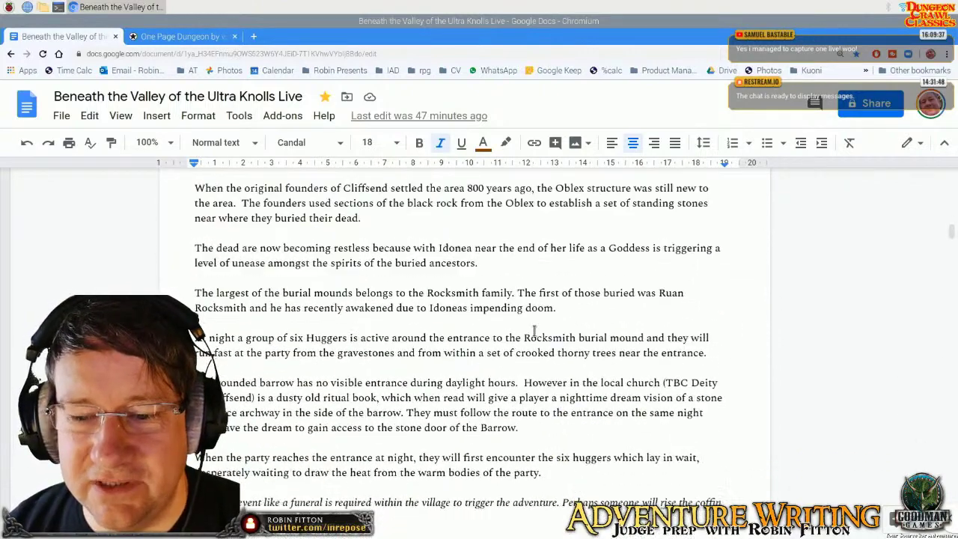
scroll(535, 333, "down", 5)
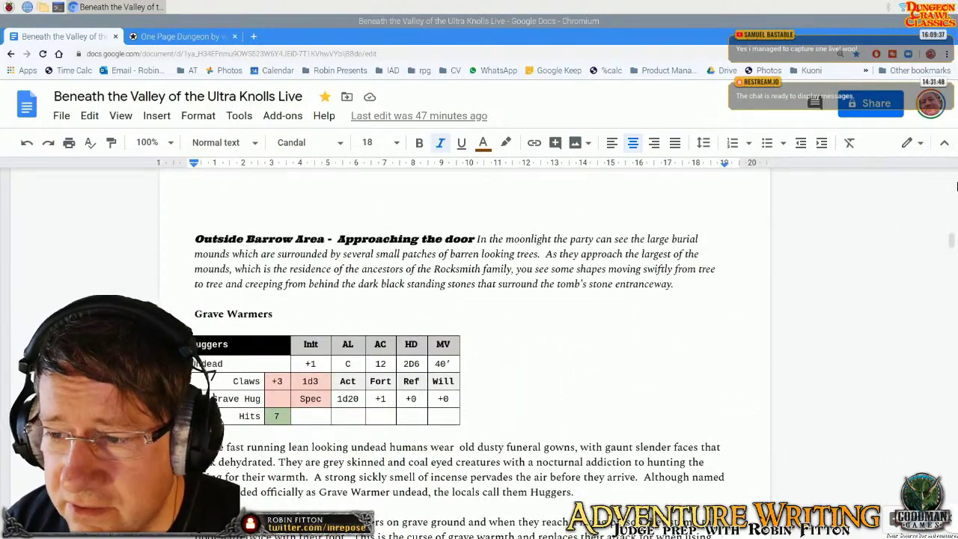
left_click_drag(947, 248, 949, 163)
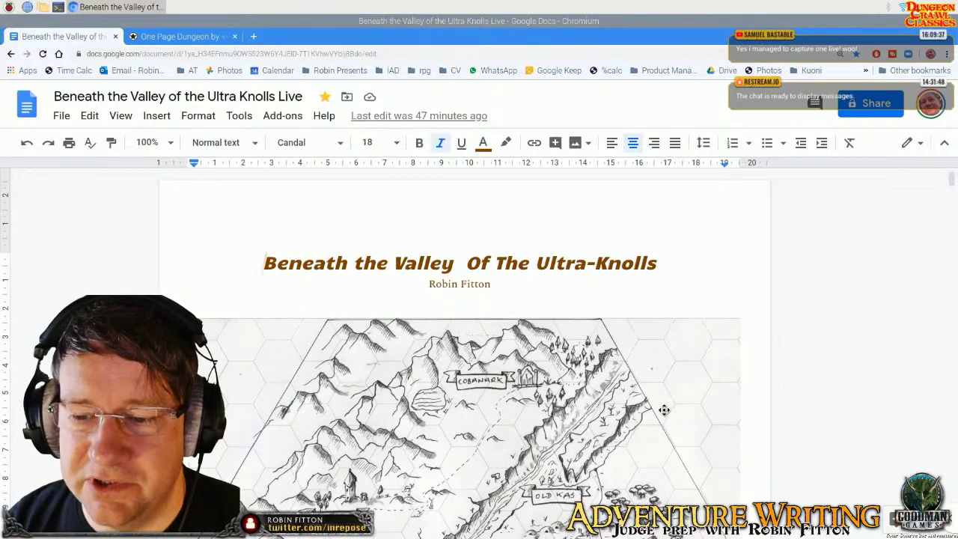
scroll(664, 404, "down", 1)
scroll(664, 399, "down", 3)
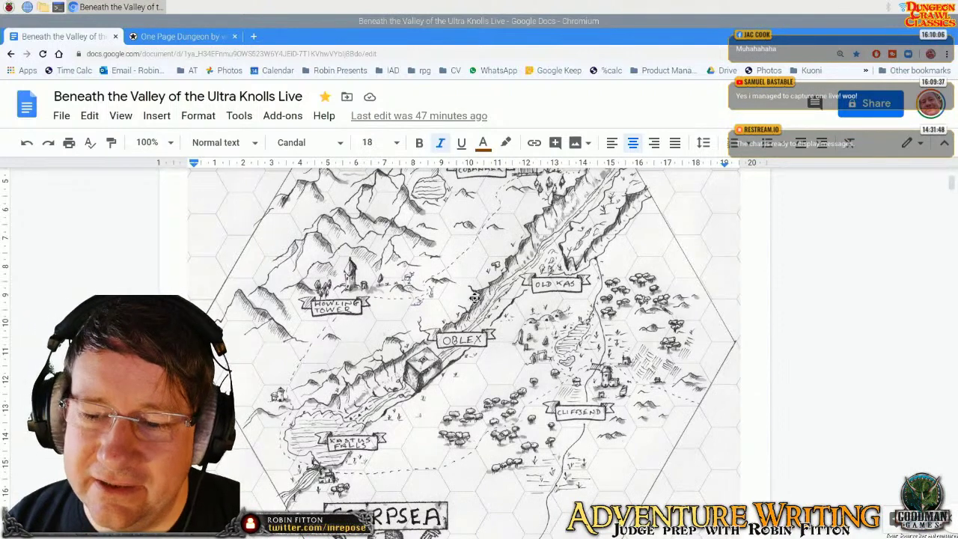
scroll(635, 440, "down", 1)
scroll(635, 439, "down", 1)
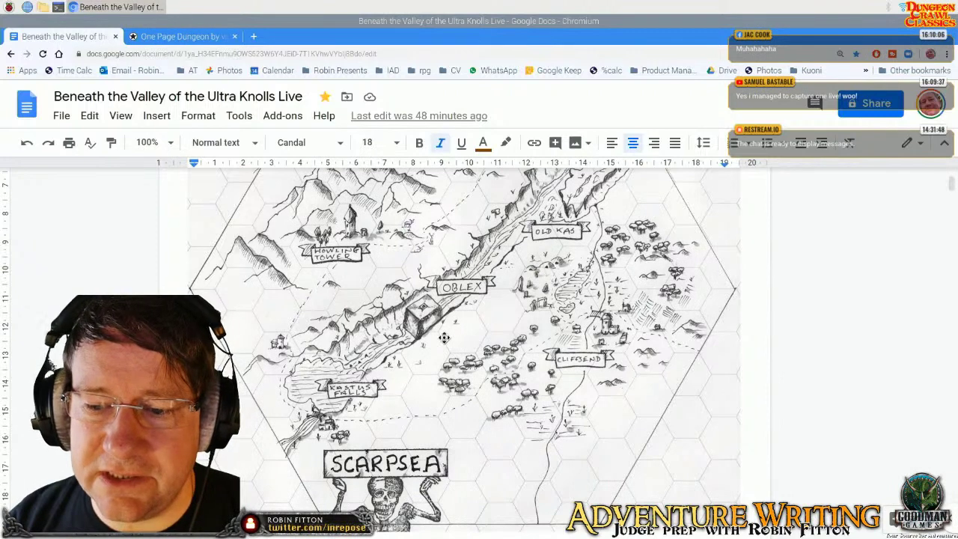
- Navigate to page 5's 'Outside Barrow Area - Approaching the door' heading and Grave Warmers table
scroll(584, 320, "up", 1)
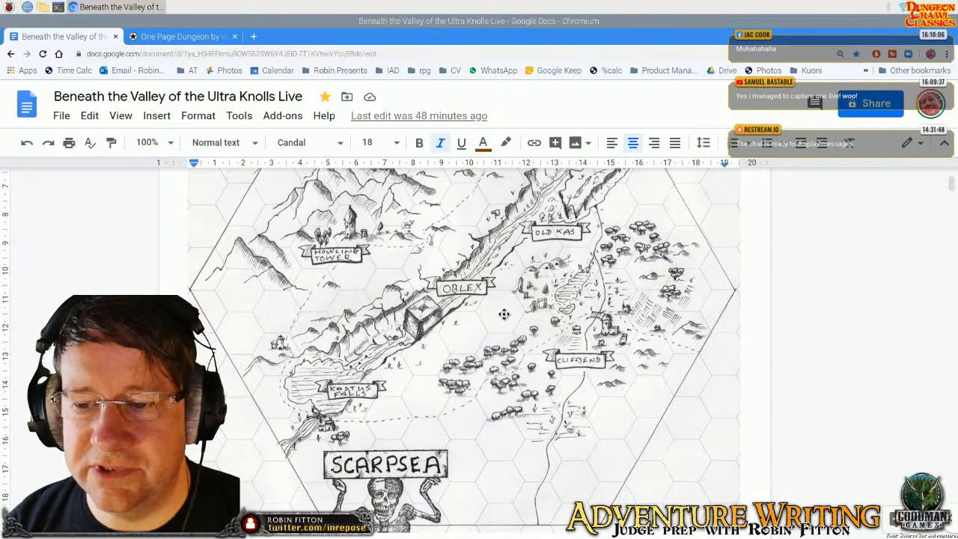
scroll(951, 232, "down", 9)
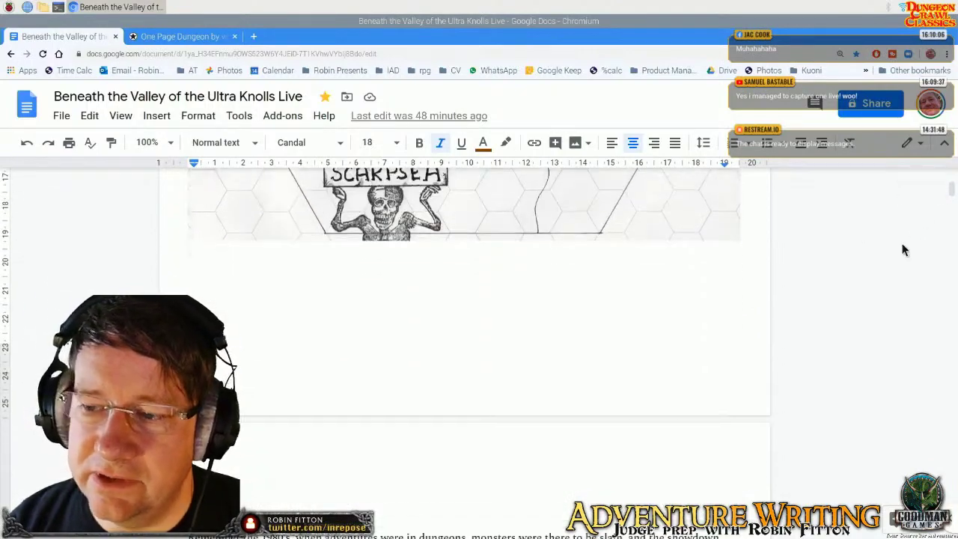
scroll(897, 229, "down", 15)
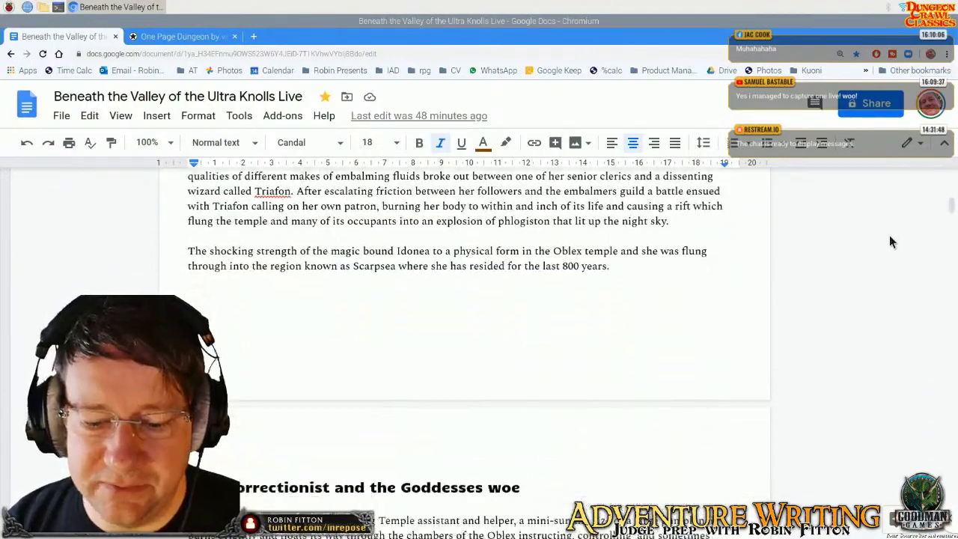
scroll(889, 238, "down", 10)
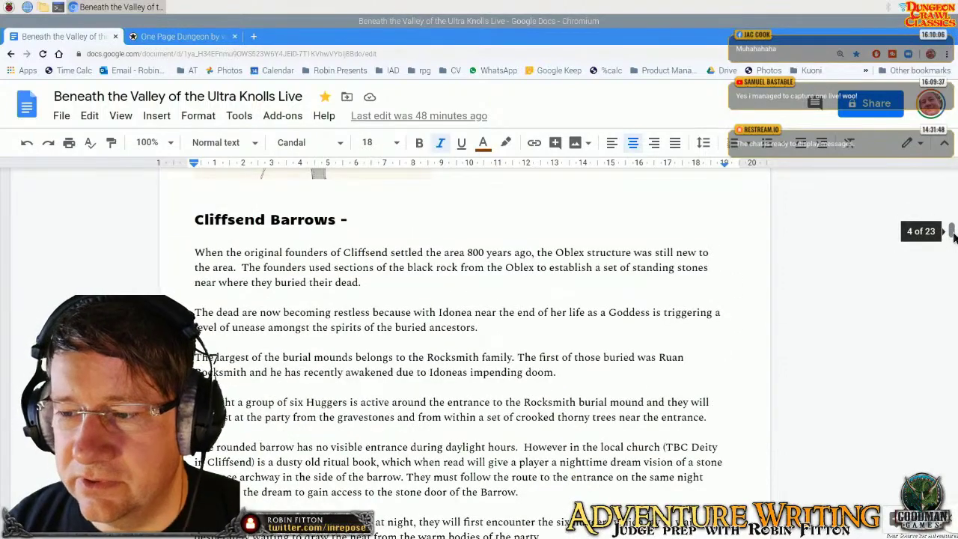
left_click_drag(952, 234, 951, 259)
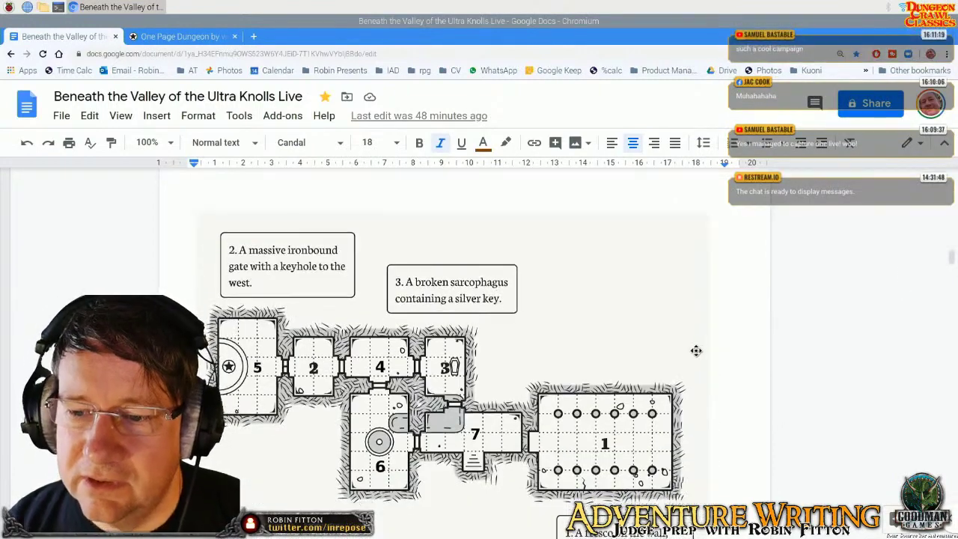
scroll(696, 349, "down", 1)
scroll(695, 350, "up", 6)
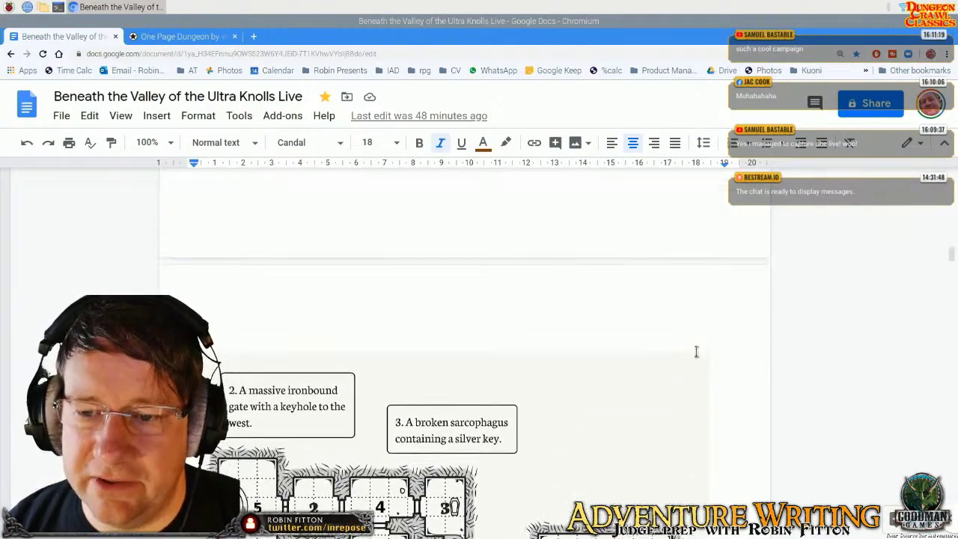
scroll(696, 350, "up", 8)
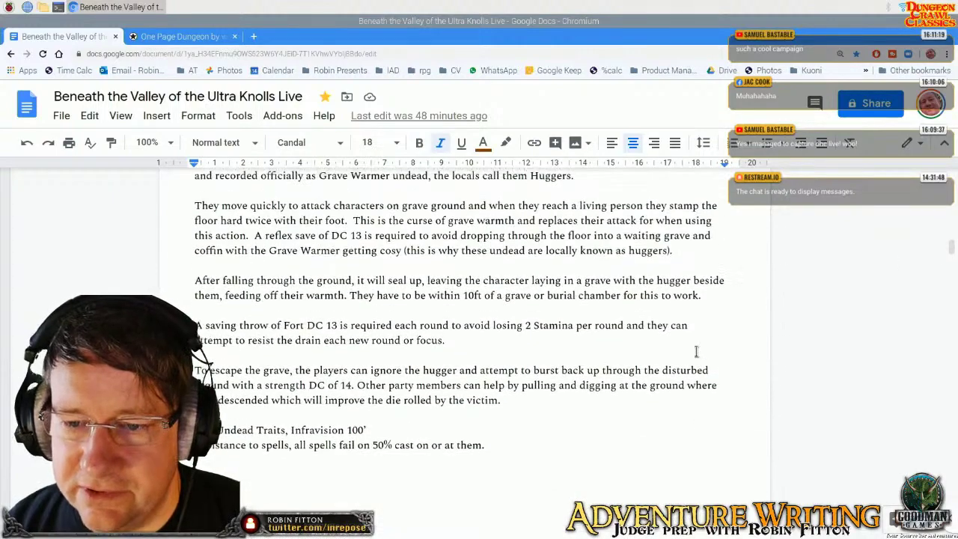
scroll(696, 350, "up", 3)
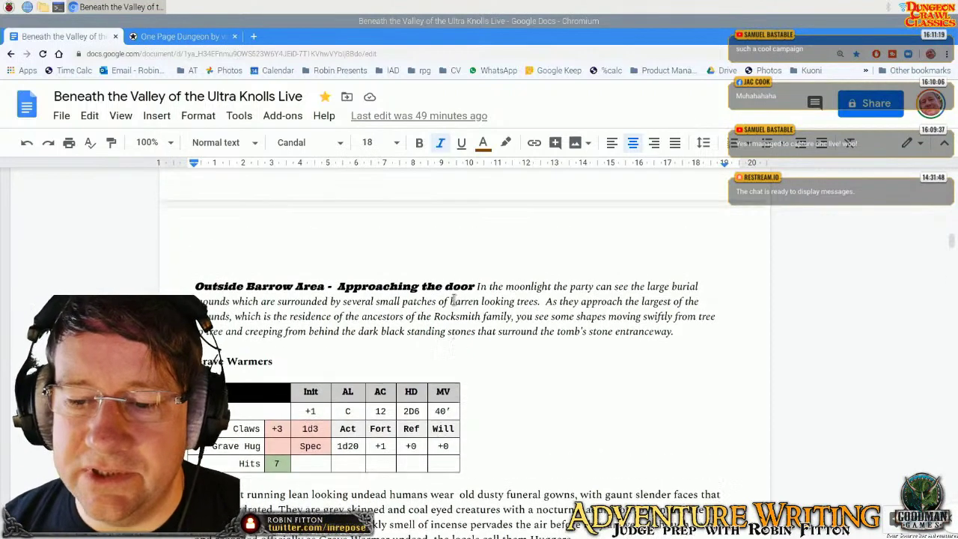
scroll(493, 317, "down", 2)
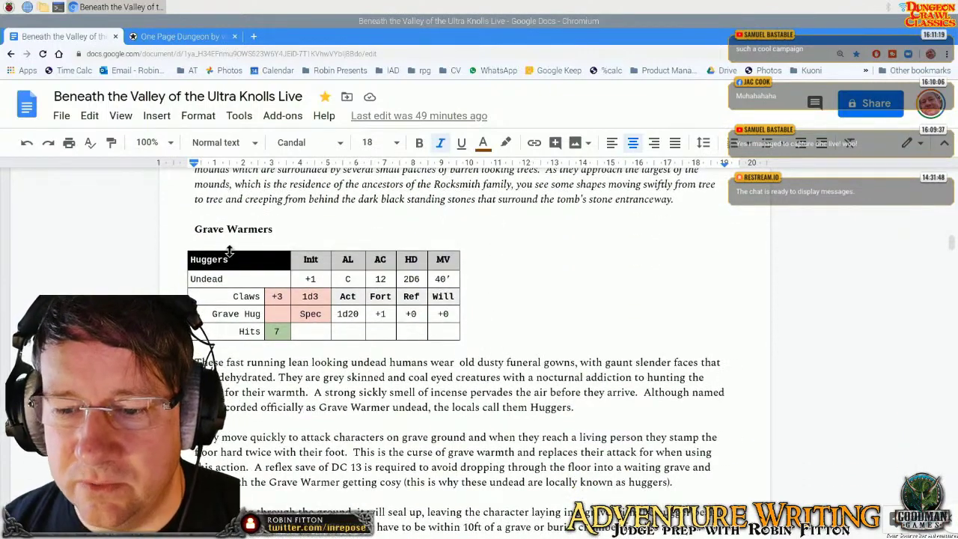
scroll(217, 224, "down", 2)
scroll(235, 242, "up", 1)
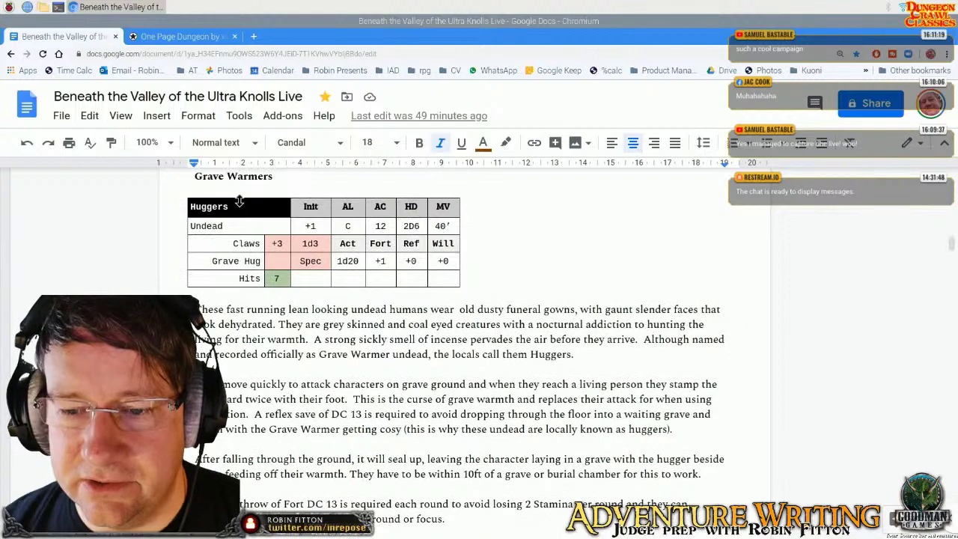
left_click(242, 210)
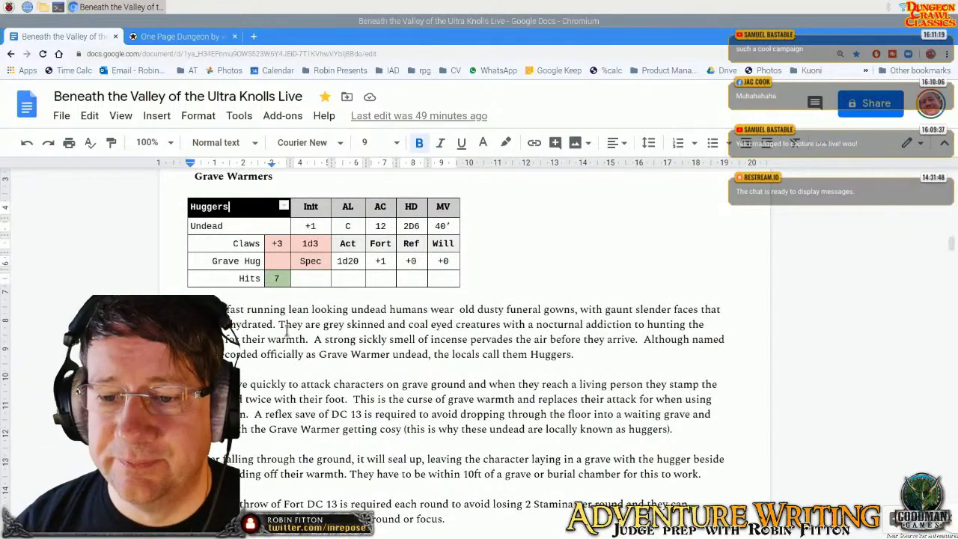
scroll(286, 331, "down", 2)
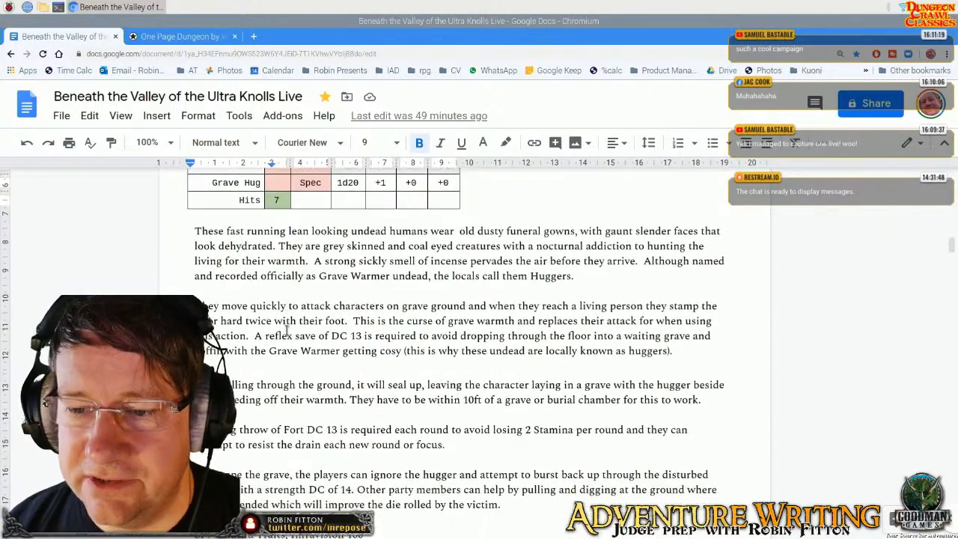
scroll(287, 331, "up", 2)
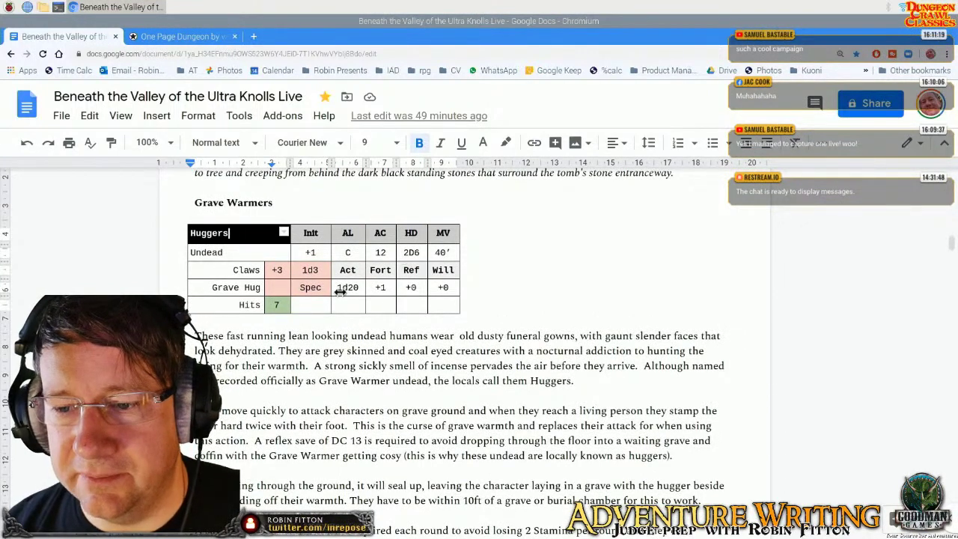
scroll(337, 345, "up", 1)
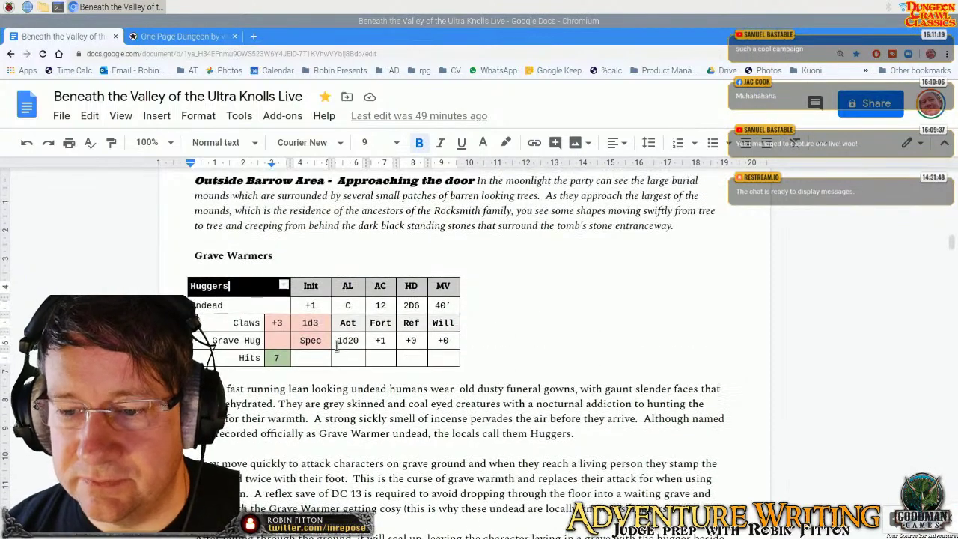
scroll(337, 346, "down", 2)
scroll(337, 346, "down", 1)
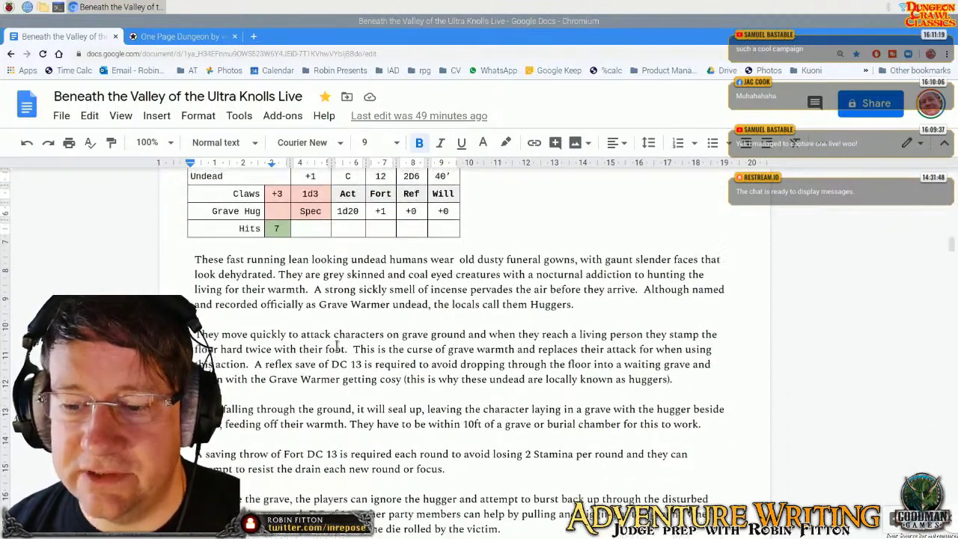
scroll(337, 346, "down", 2)
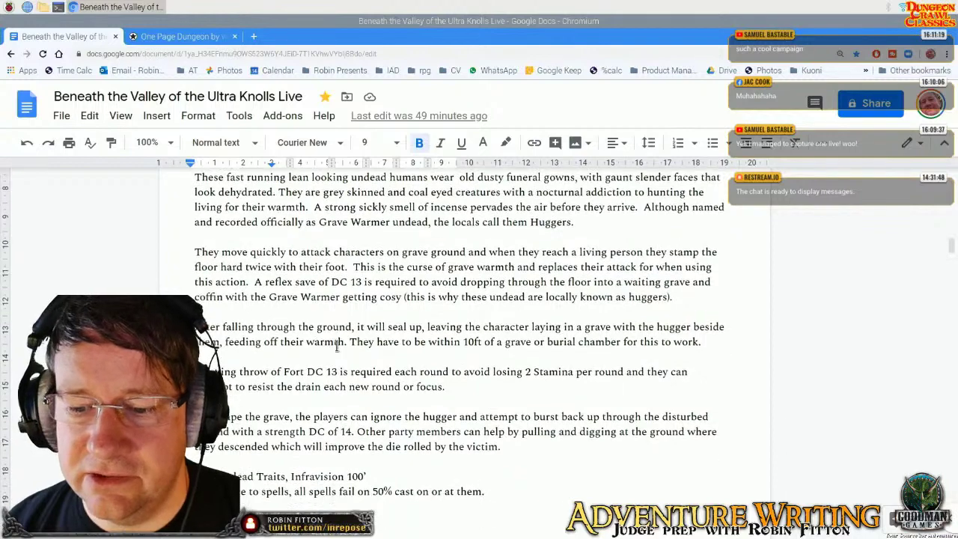
scroll(337, 346, "down", 4)
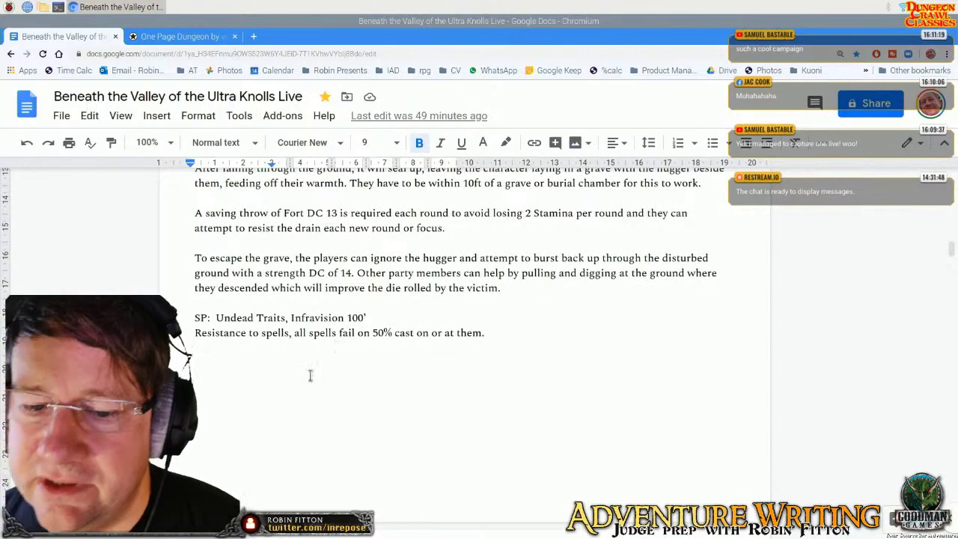
scroll(296, 377, "up", 3)
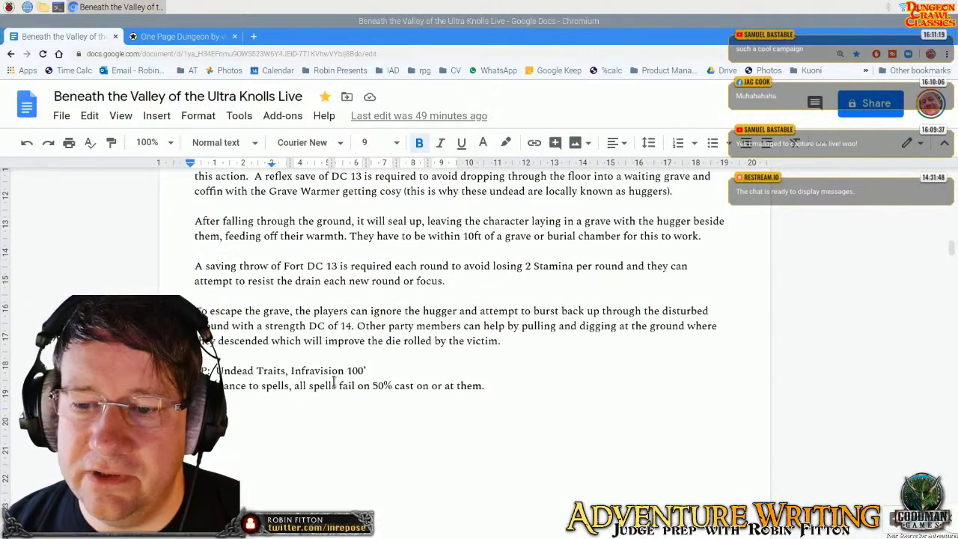
scroll(302, 331, "up", 3)
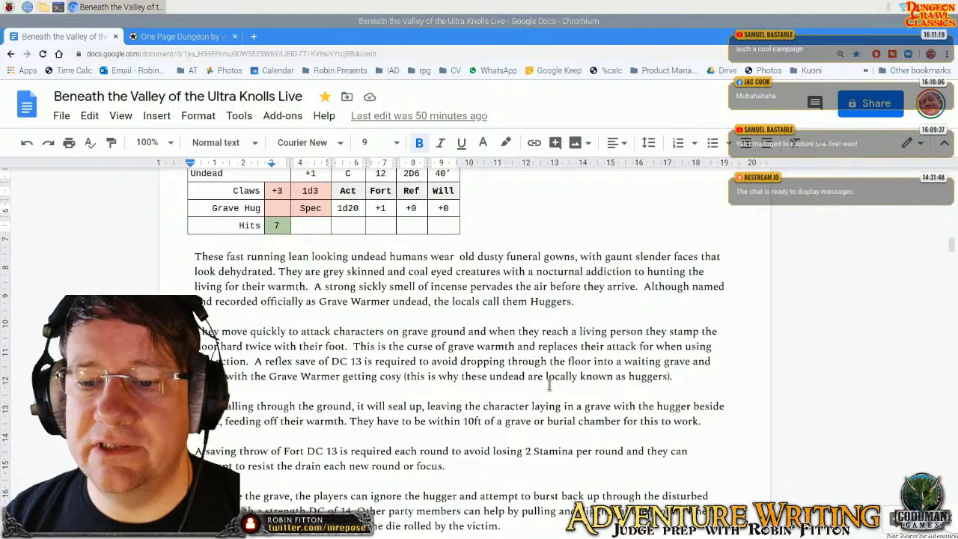
scroll(549, 385, "up", 3)
scroll(550, 385, "down", 2)
scroll(550, 385, "down", 2)
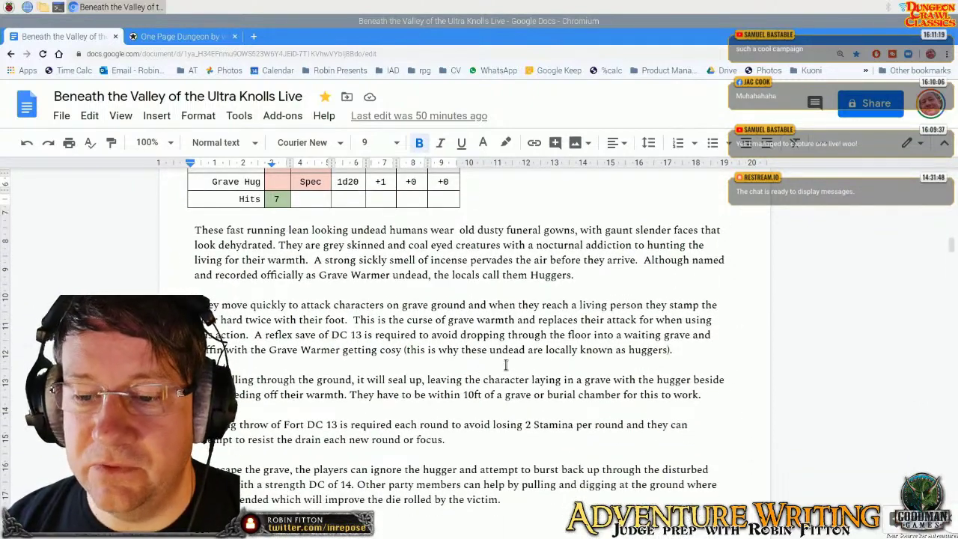
scroll(505, 365, "down", 1)
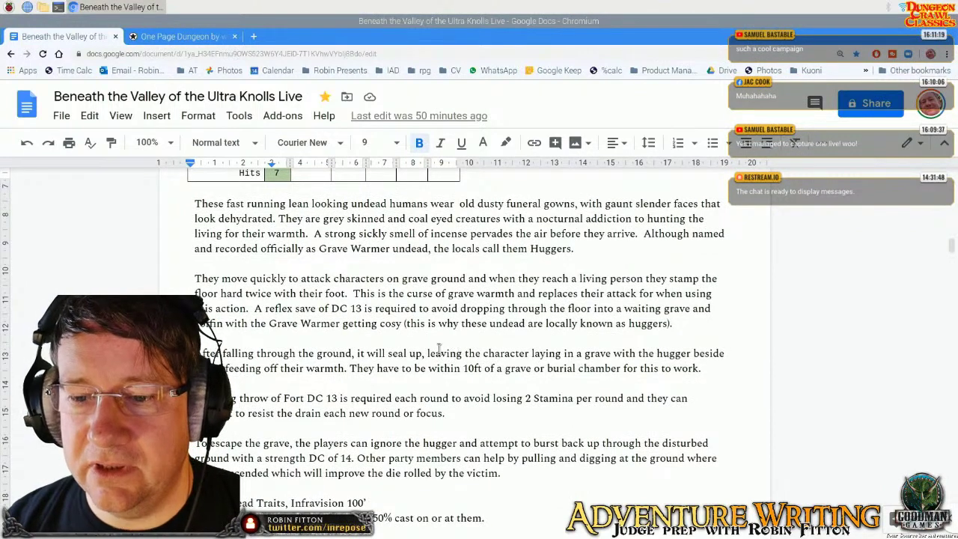
scroll(423, 349, "up", 1)
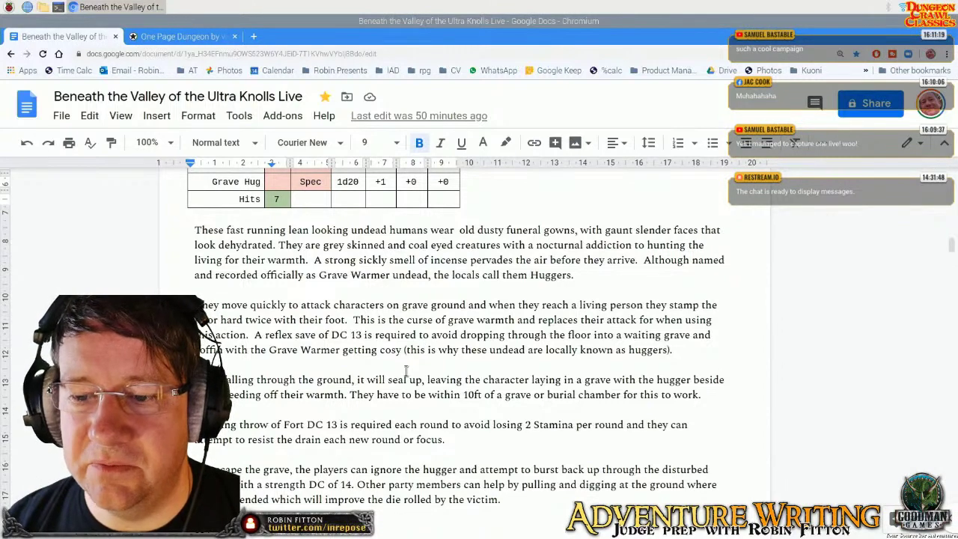
scroll(406, 369, "up", 1)
scroll(406, 369, "down", 1)
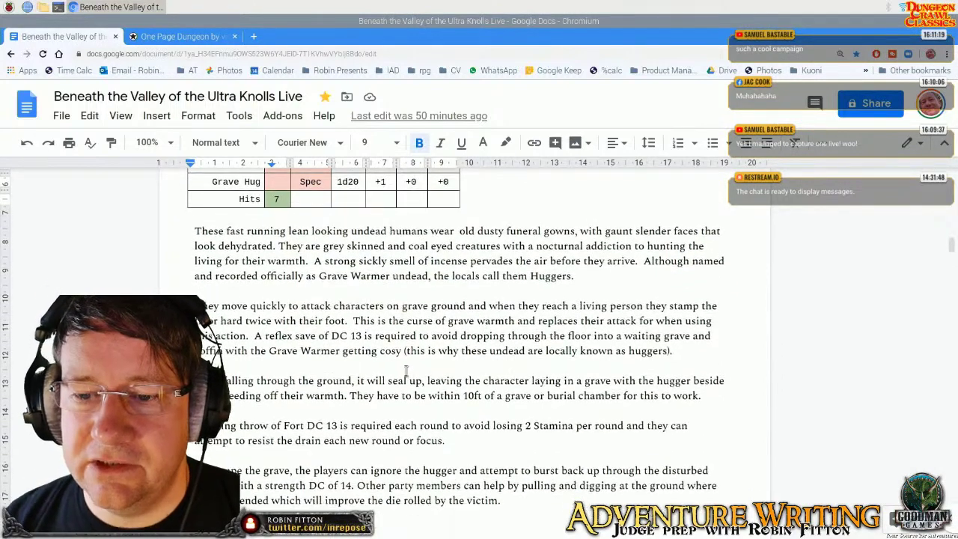
scroll(393, 299, "up", 3)
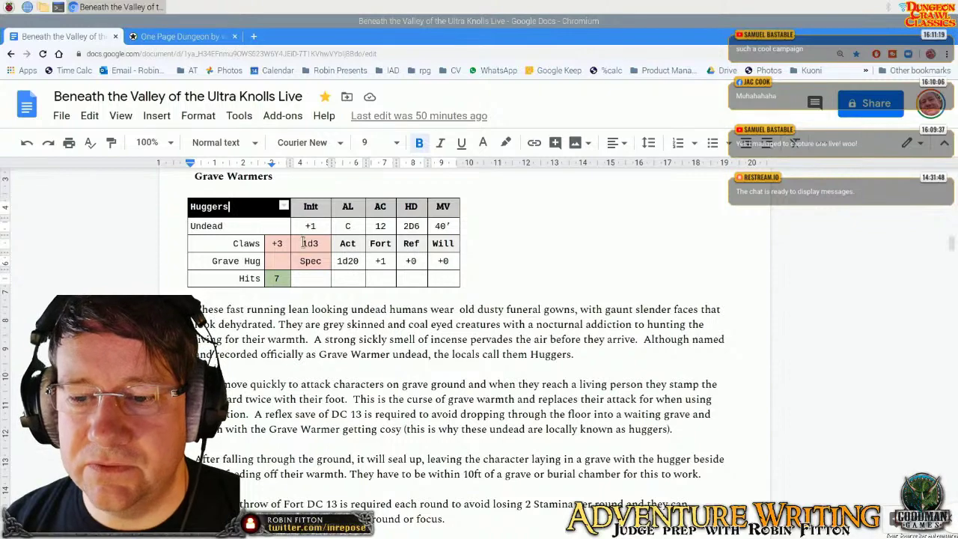
scroll(424, 397, "up", 3)
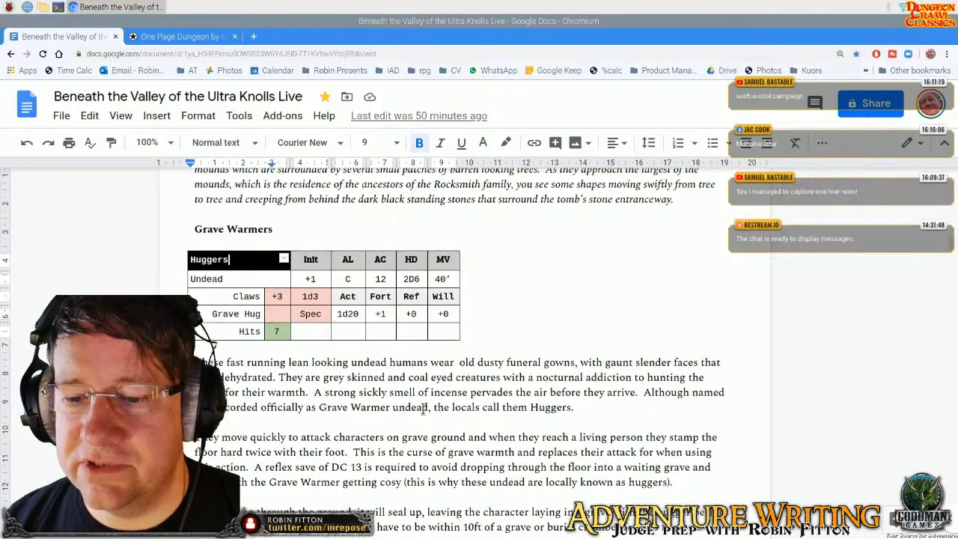
scroll(423, 409, "down", 2)
scroll(423, 409, "down", 1)
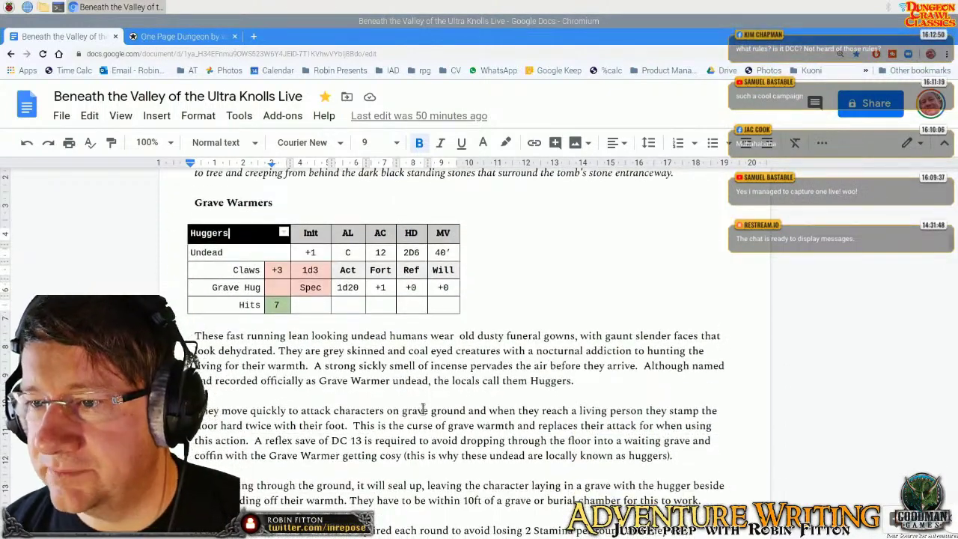
scroll(424, 409, "down", 1)
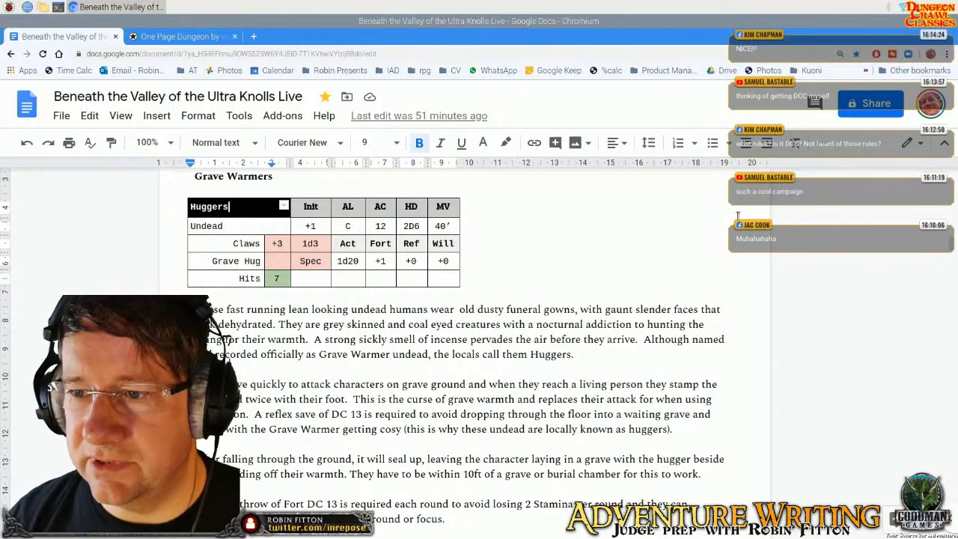
- Scroll past the page break to the seven-room barrow map with fresco and silver-key notes
scroll(737, 216, "down", 1)
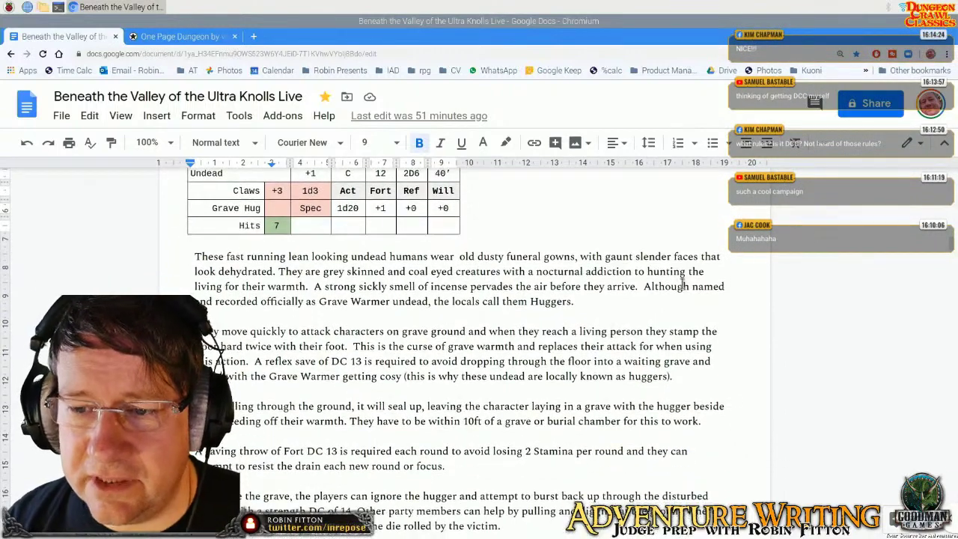
scroll(683, 281, "up", 2)
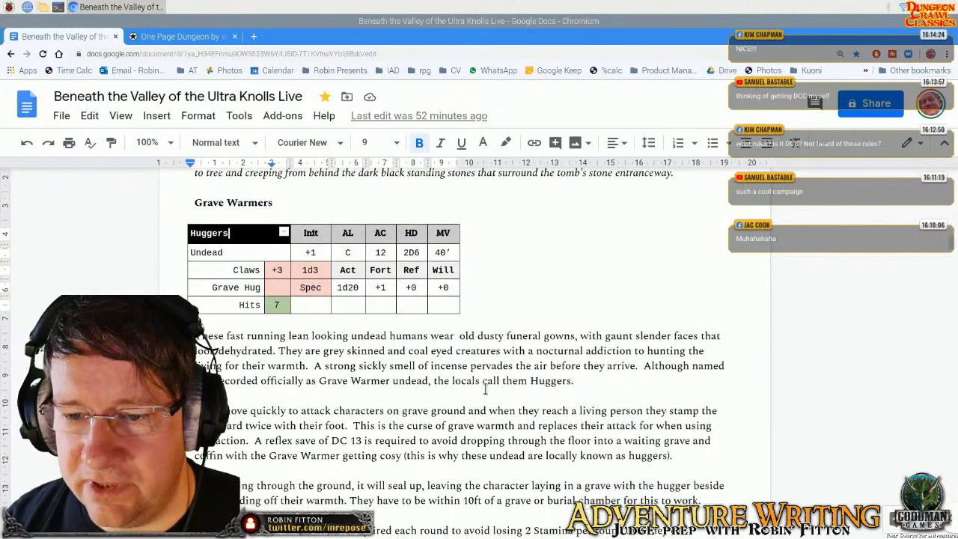
scroll(486, 389, "down", 12)
scroll(486, 384, "down", 10)
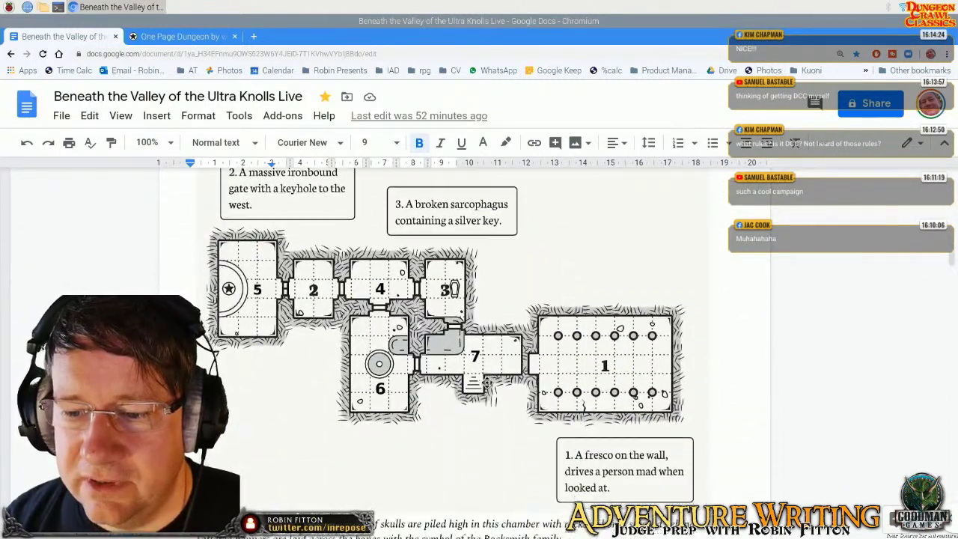
scroll(487, 382, "down", 1)
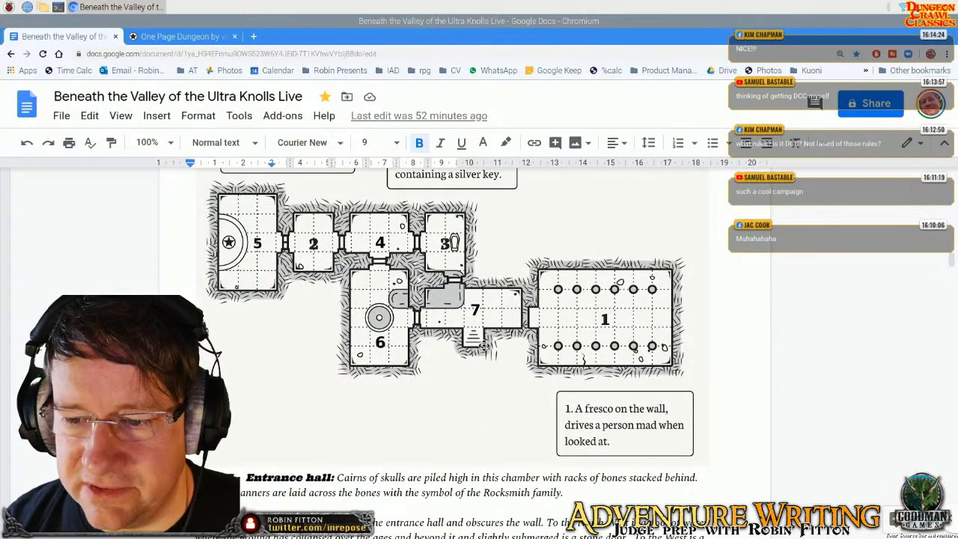
scroll(445, 455, "up", 2)
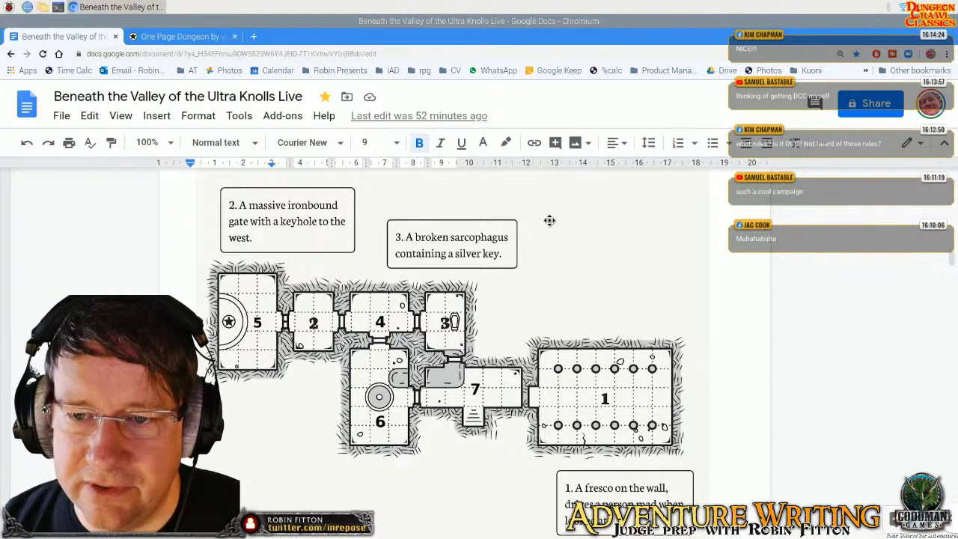
- Switch to the One Page Dungeon generator and inspect its watabou web address
left_click(199, 37)
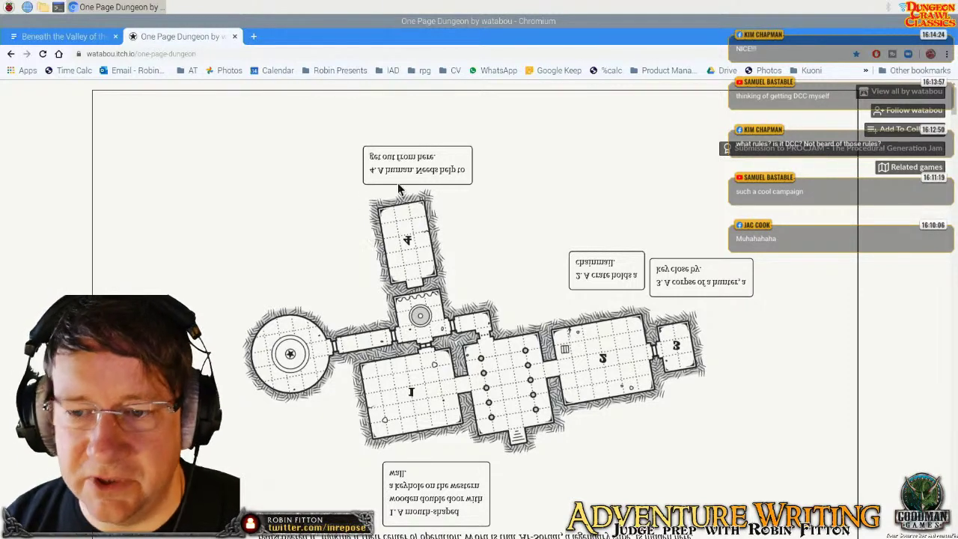
scroll(398, 183, "down", 2)
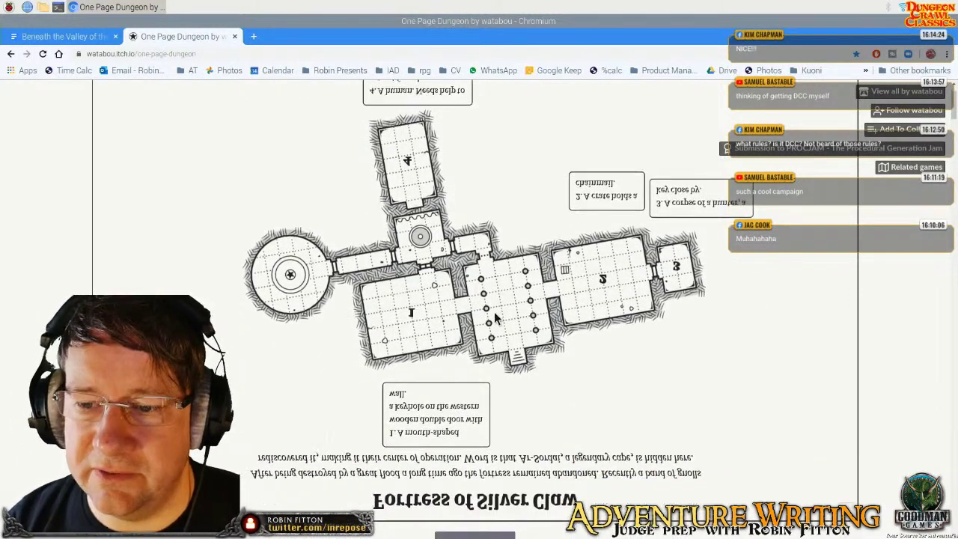
scroll(494, 314, "down", 10)
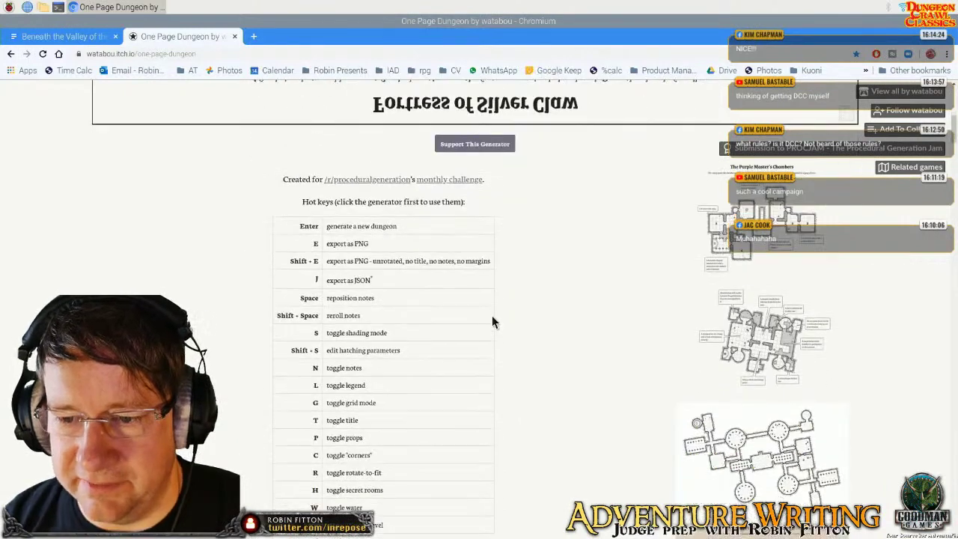
left_click(104, 54)
left_click_drag(111, 54, 139, 54)
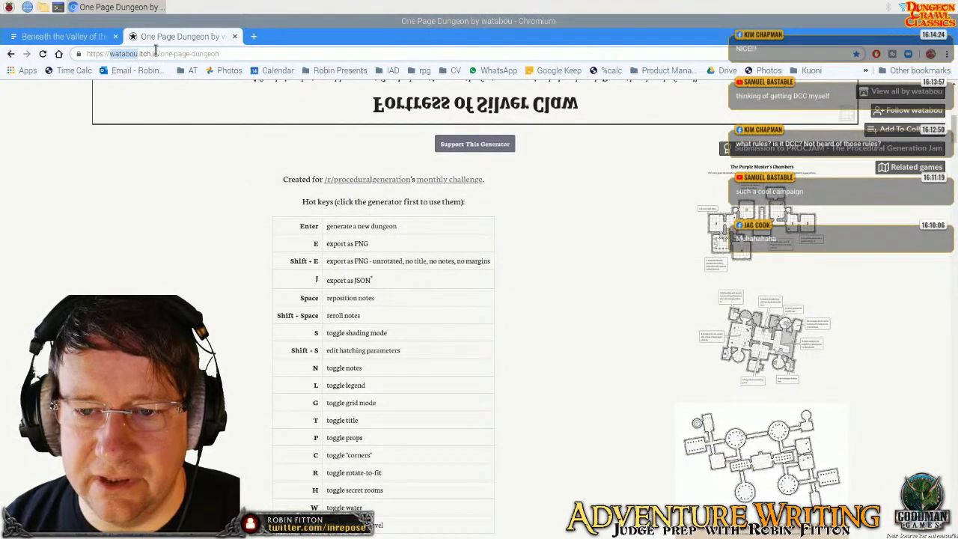
left_click(160, 54)
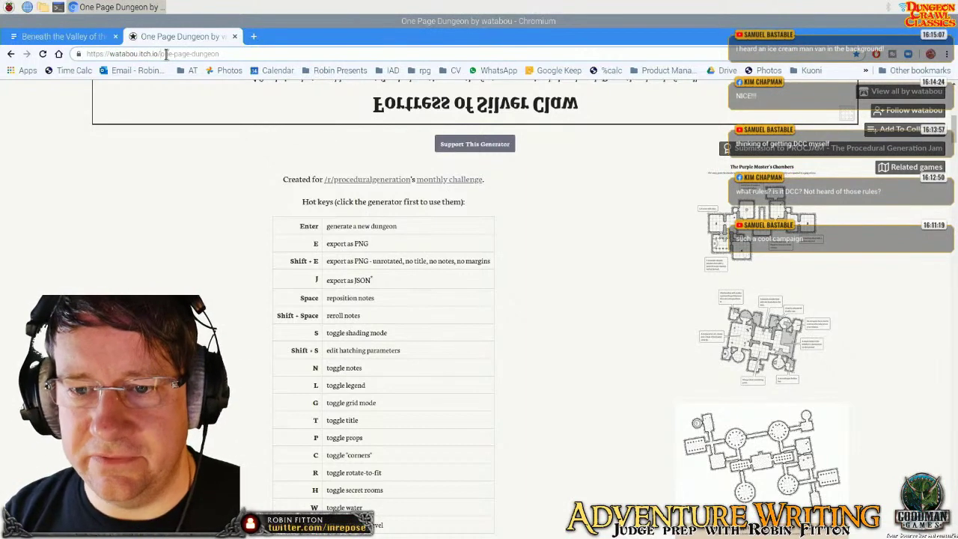
- Reload the generator so the new 'Archive of Spirits' dungeon replaces Fortress of Silver Claw
scroll(653, 422, "down", 1)
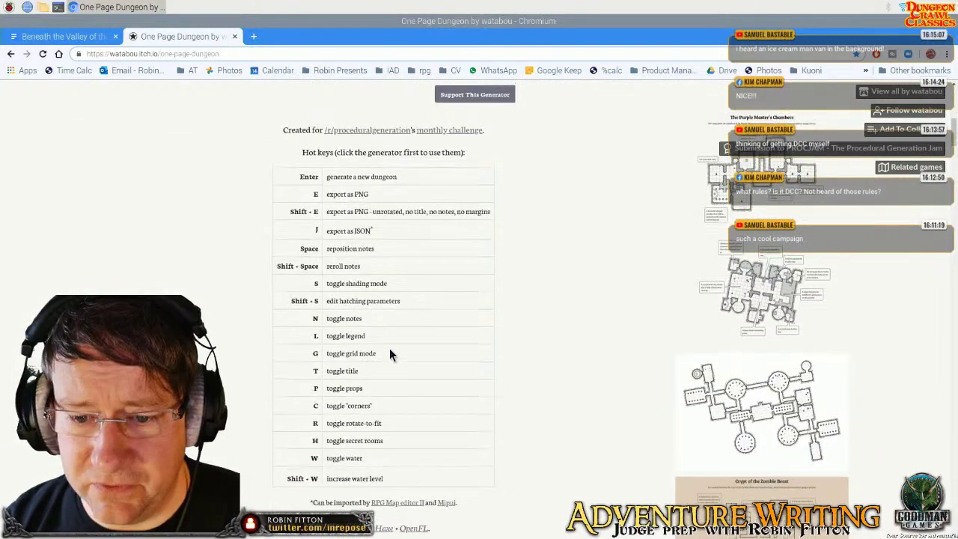
scroll(390, 348, "up", 4)
scroll(394, 356, "up", 3)
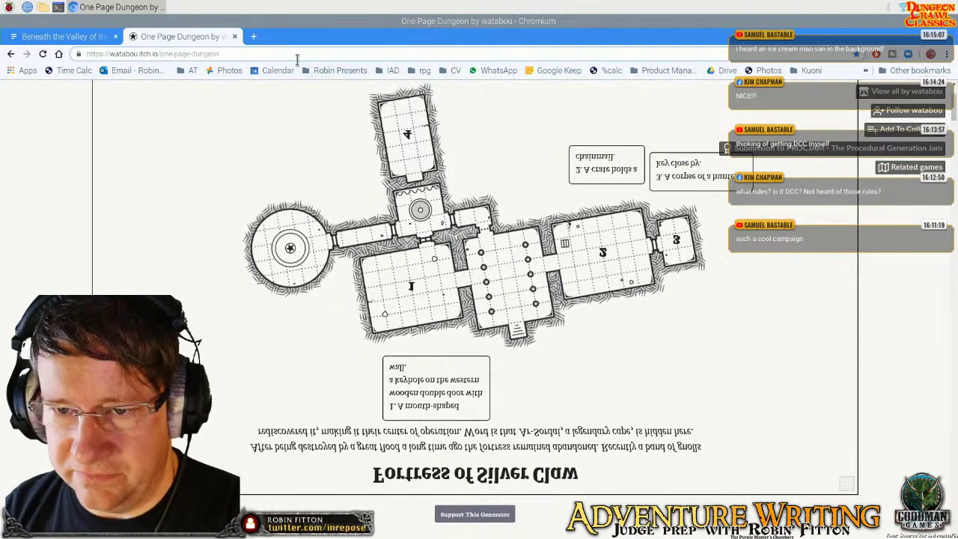
left_click(305, 60)
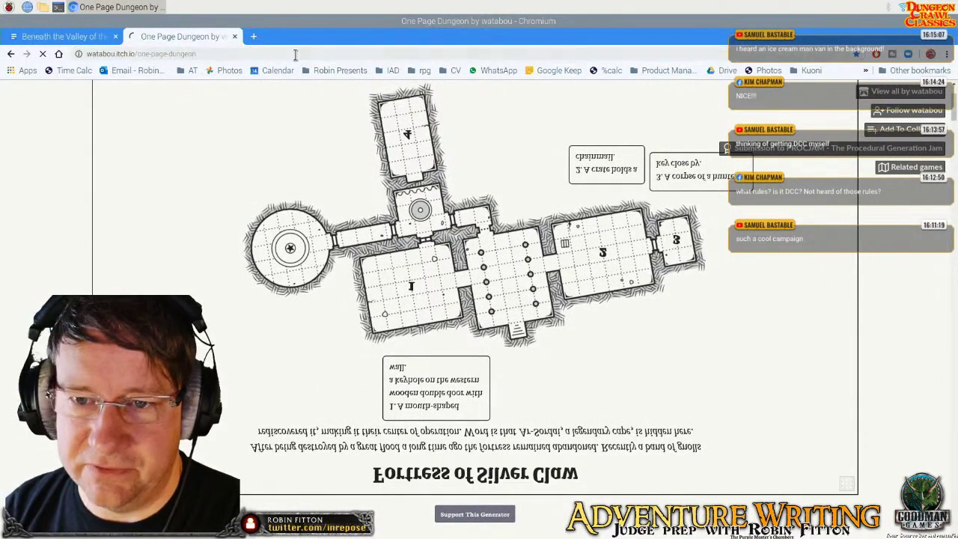
key("Return")
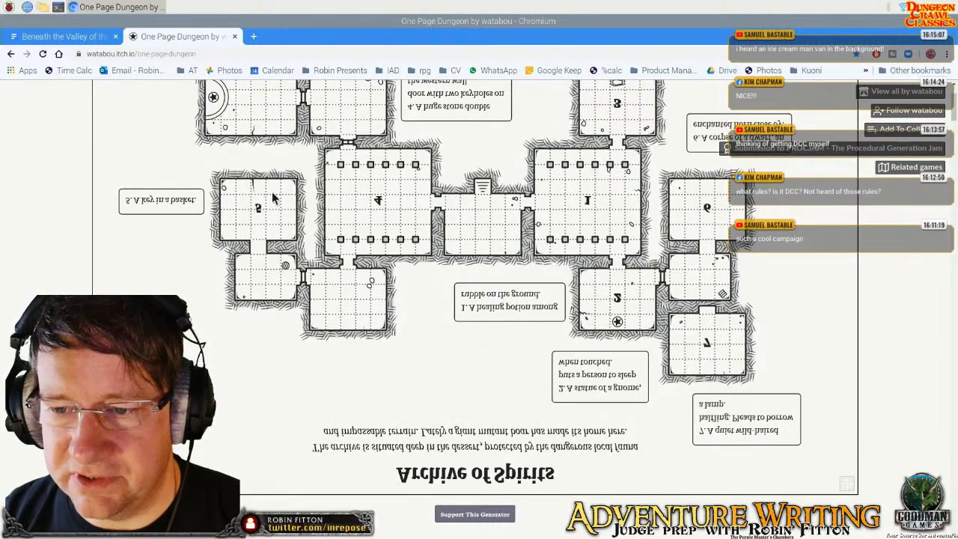
scroll(473, 328, "down", 3)
scroll(466, 322, "up", 2)
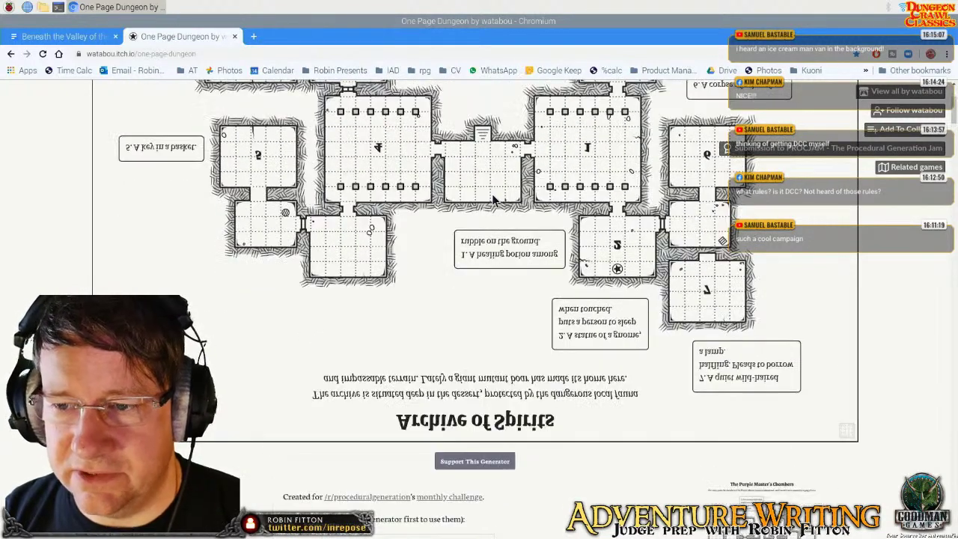
left_click(97, 39)
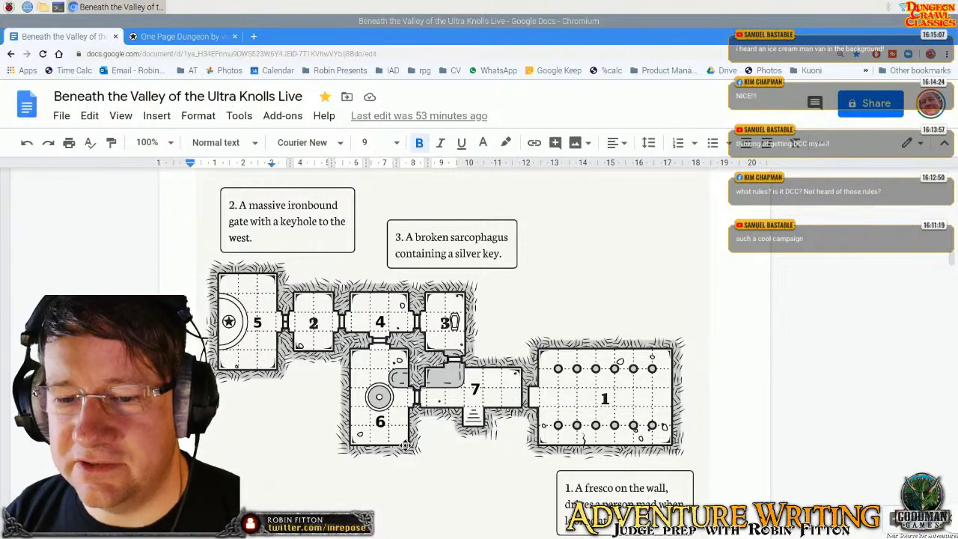
scroll(483, 367, "up", 1)
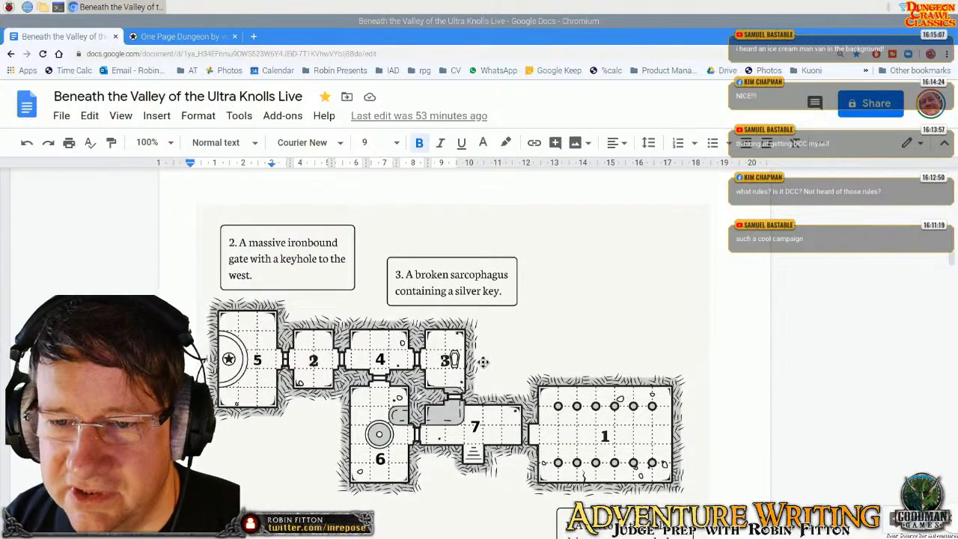
scroll(487, 363, "down", 1)
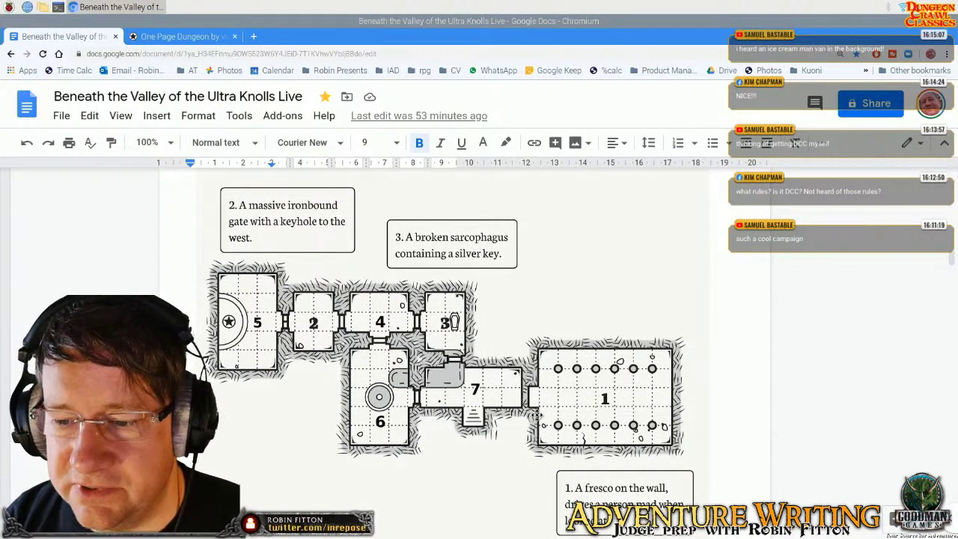
scroll(469, 404, "up", 1)
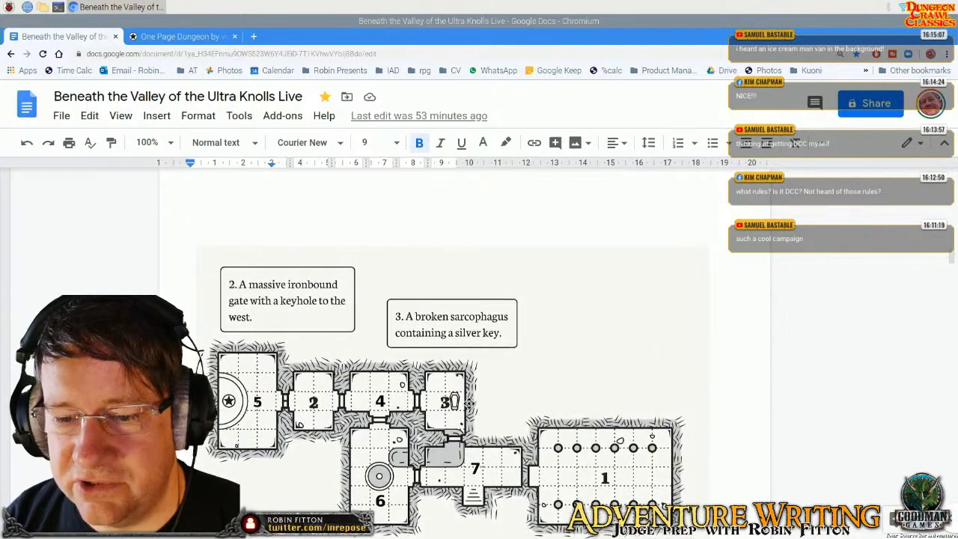
scroll(469, 404, "down", 4)
scroll(355, 266, "down", 3)
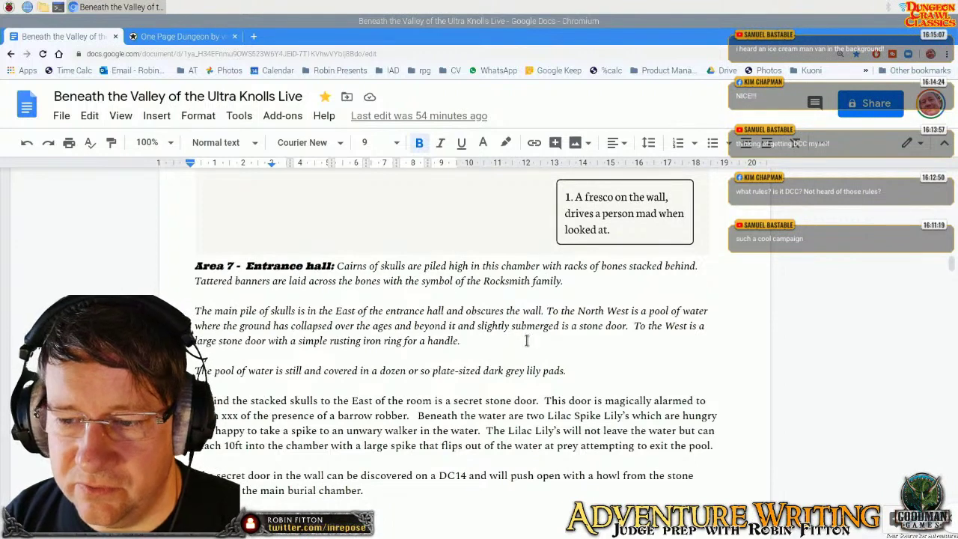
scroll(517, 347, "up", 1)
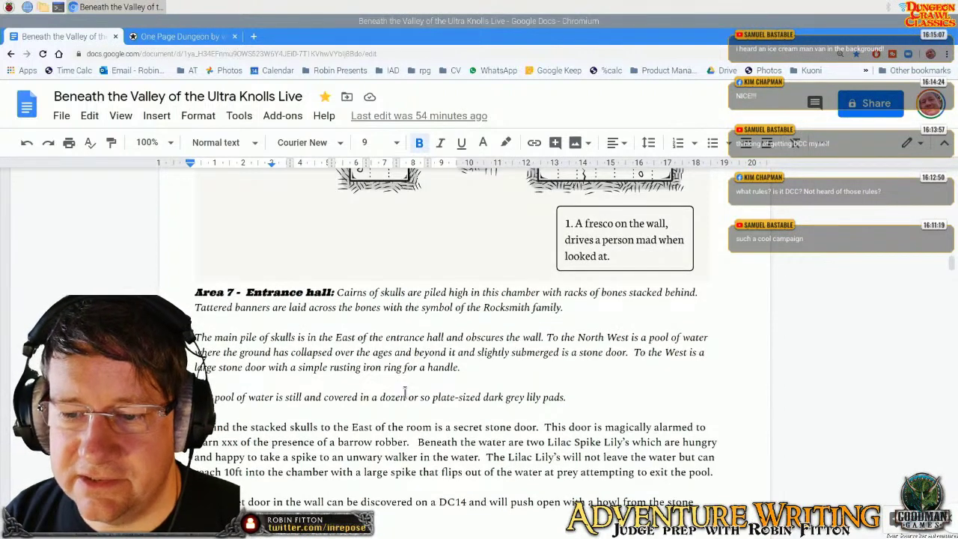
scroll(402, 402, "up", 2)
scroll(402, 402, "up", 3)
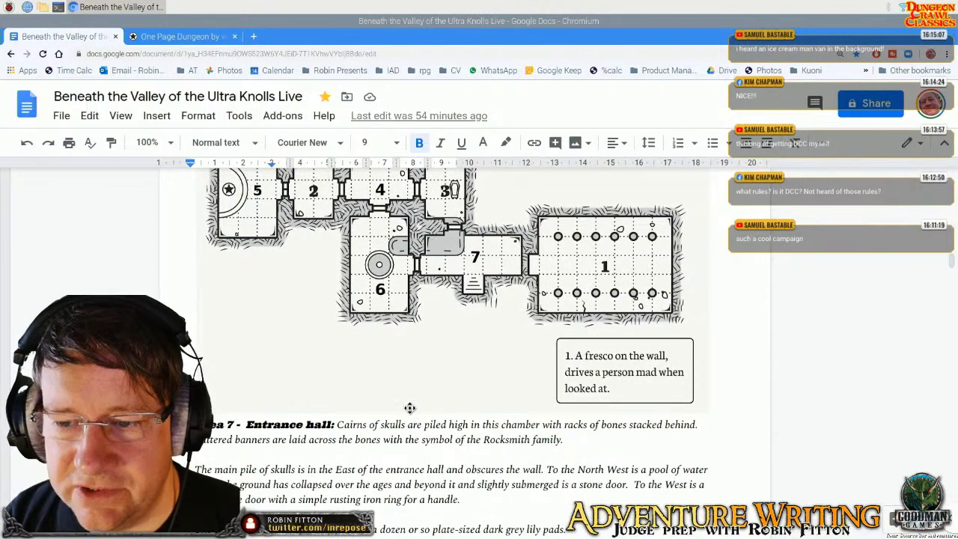
scroll(411, 407, "up", 3)
scroll(409, 408, "down", 2)
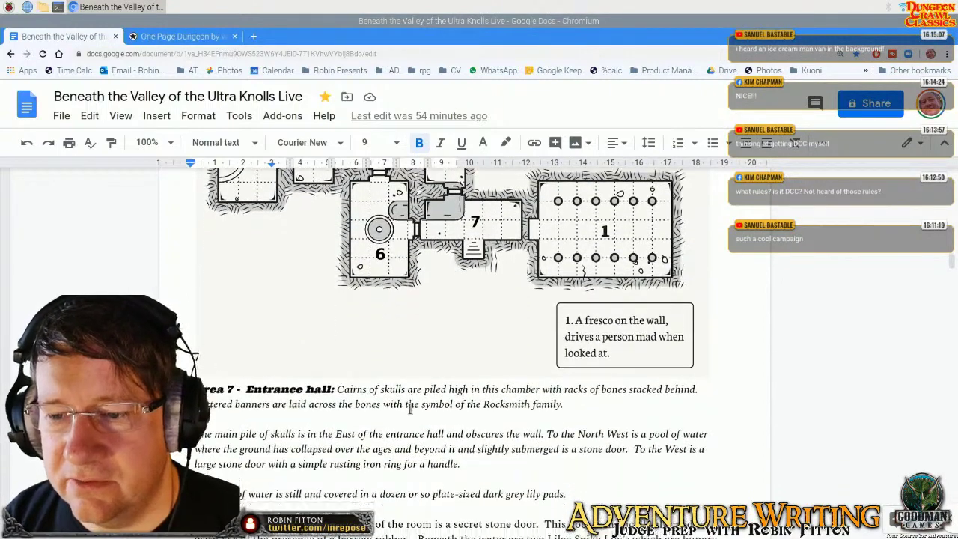
scroll(430, 407, "up", 3)
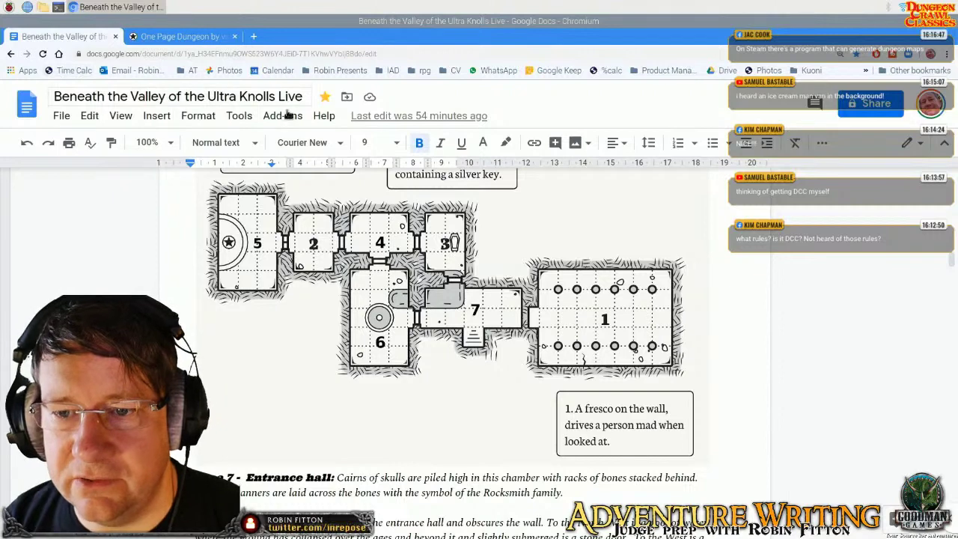
- Open the Inkarnate bookmark from the rpg folder in a new tab and view its features page
left_click(424, 71)
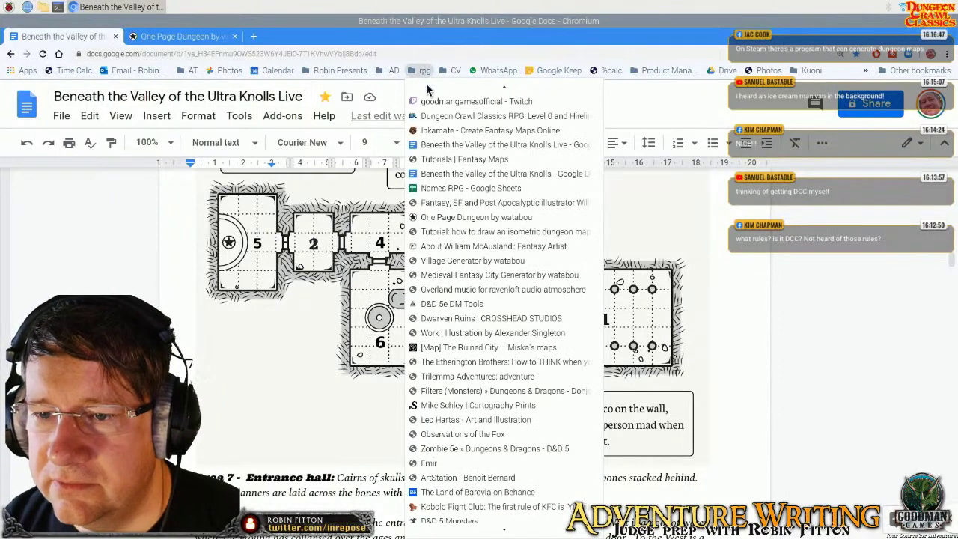
right_click(443, 131)
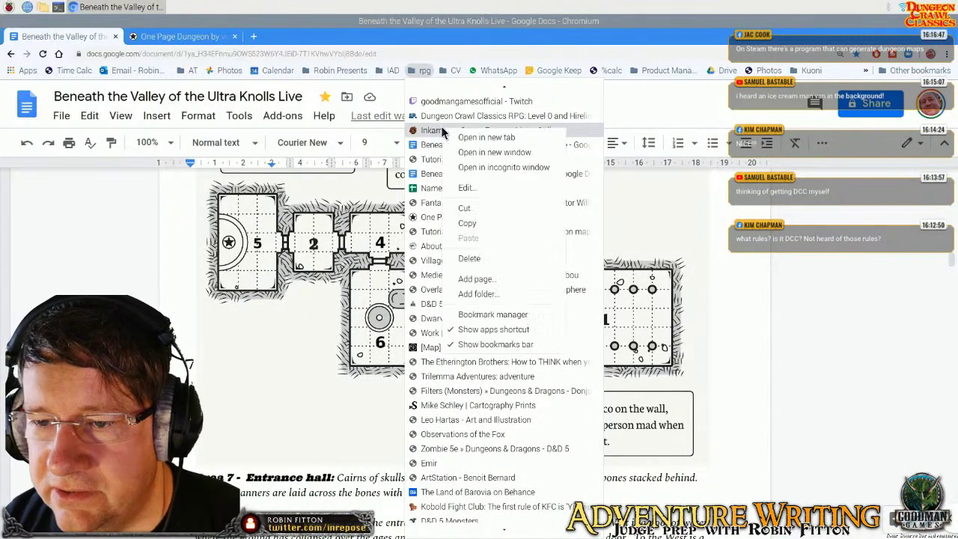
left_click(473, 137)
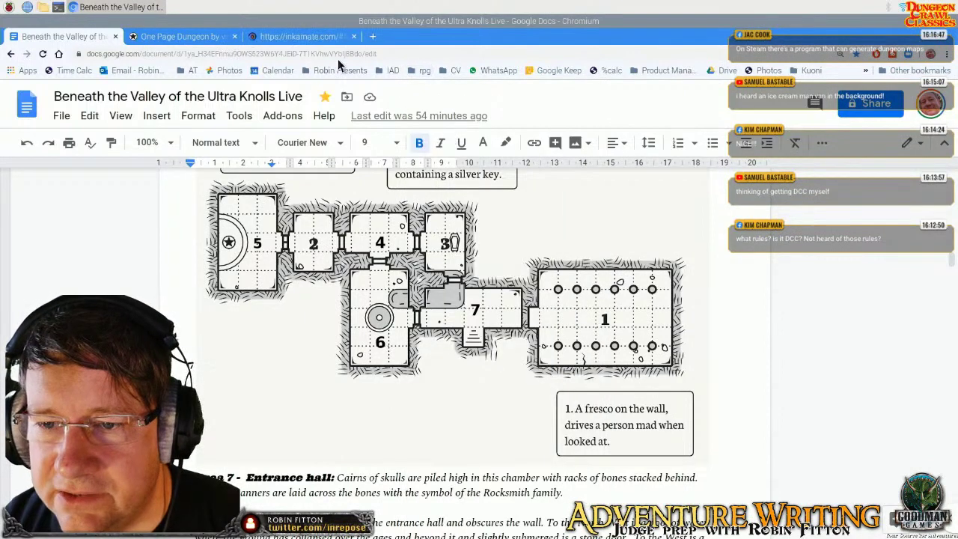
left_click(309, 34)
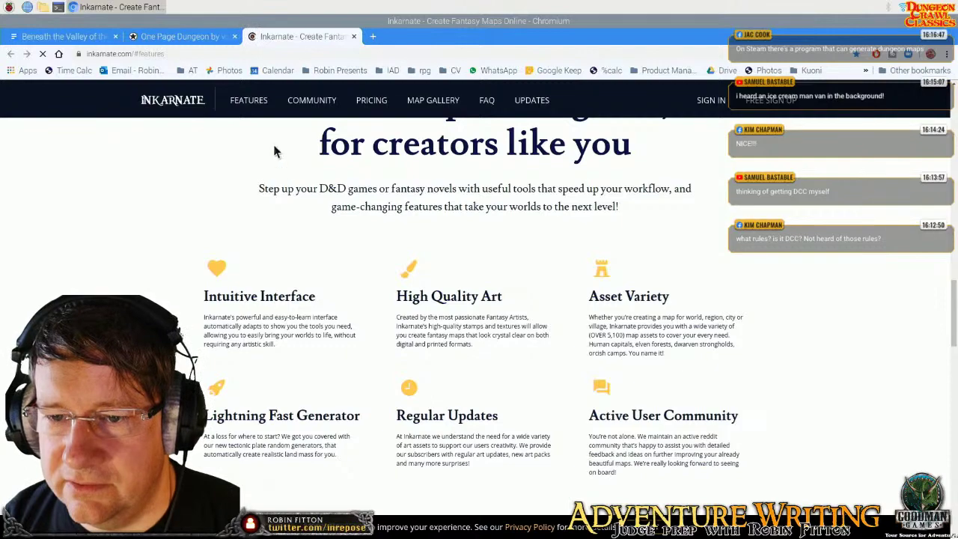
scroll(309, 195, "up", 6)
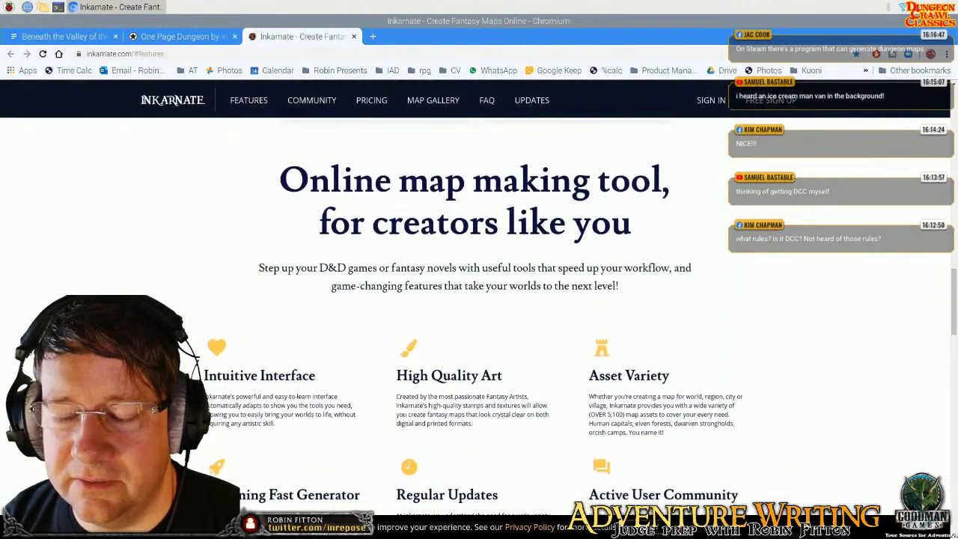
scroll(312, 201, "up", 4)
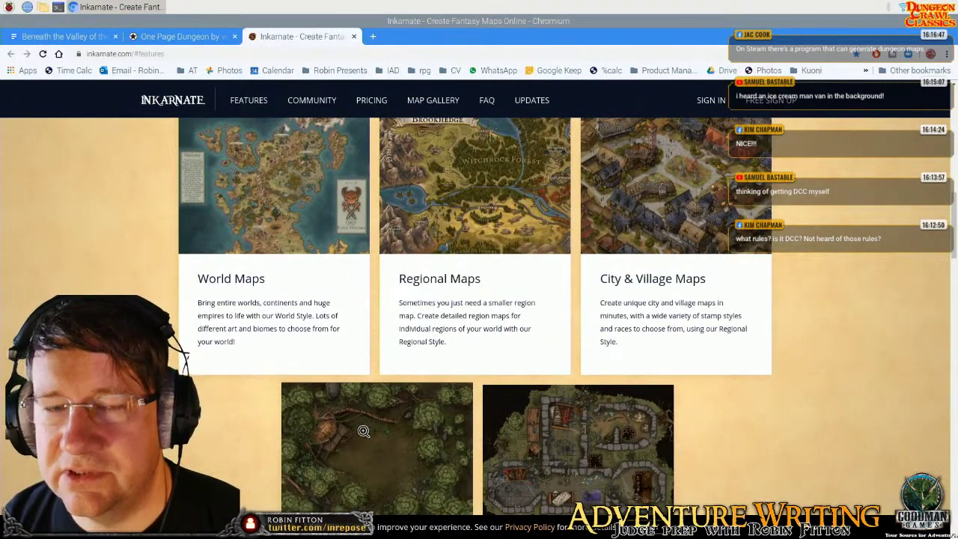
scroll(370, 433, "up", 1)
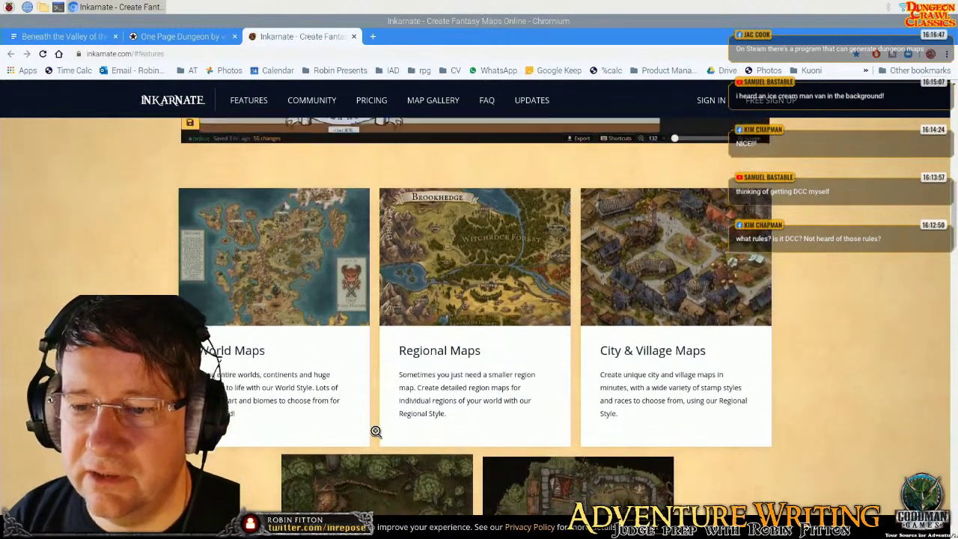
scroll(376, 432, "down", 5)
scroll(376, 432, "down", 3)
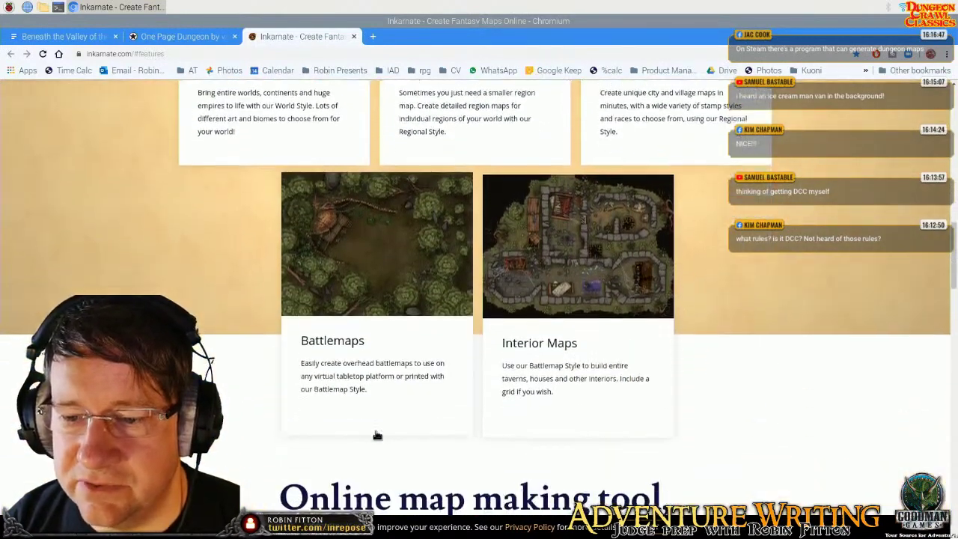
scroll(376, 431, "down", 7)
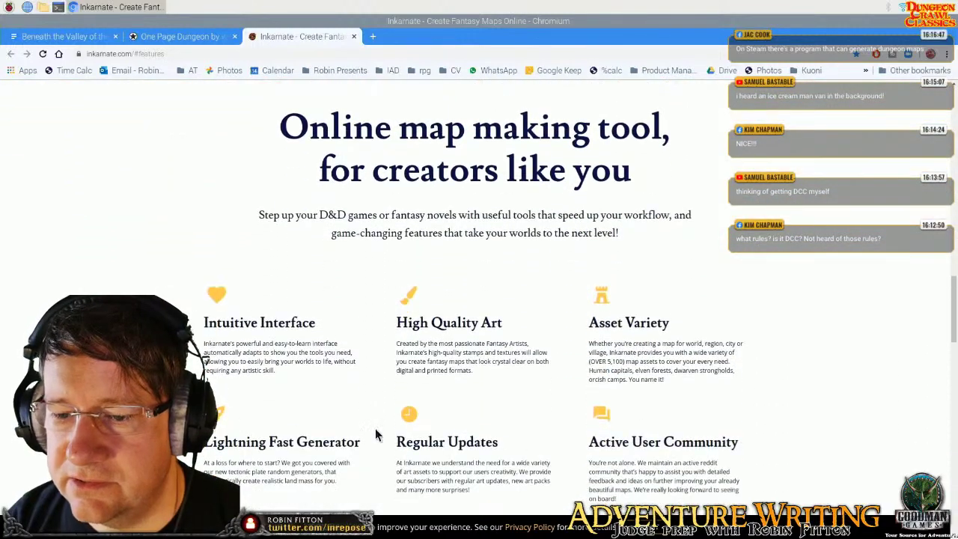
scroll(376, 433, "up", 3)
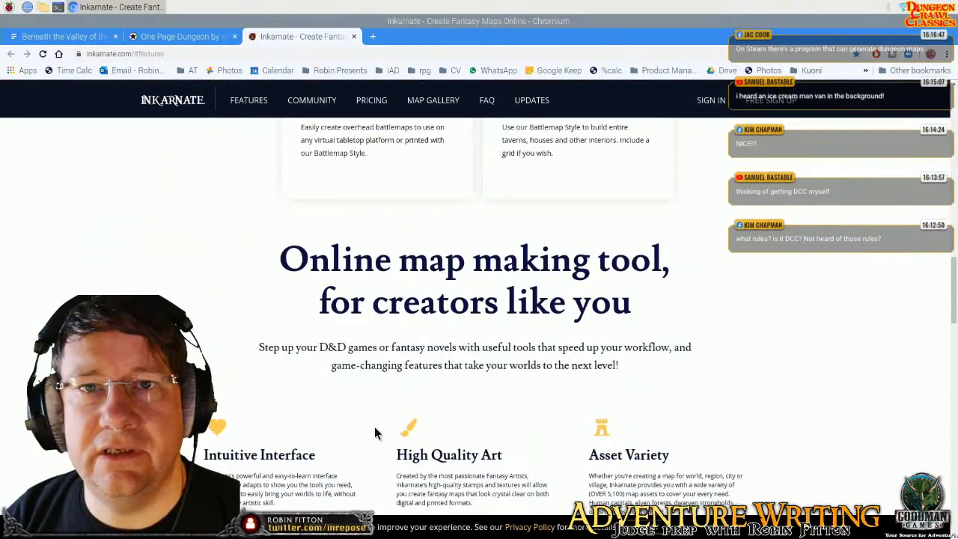
scroll(377, 433, "up", 1)
scroll(376, 424, "up", 3)
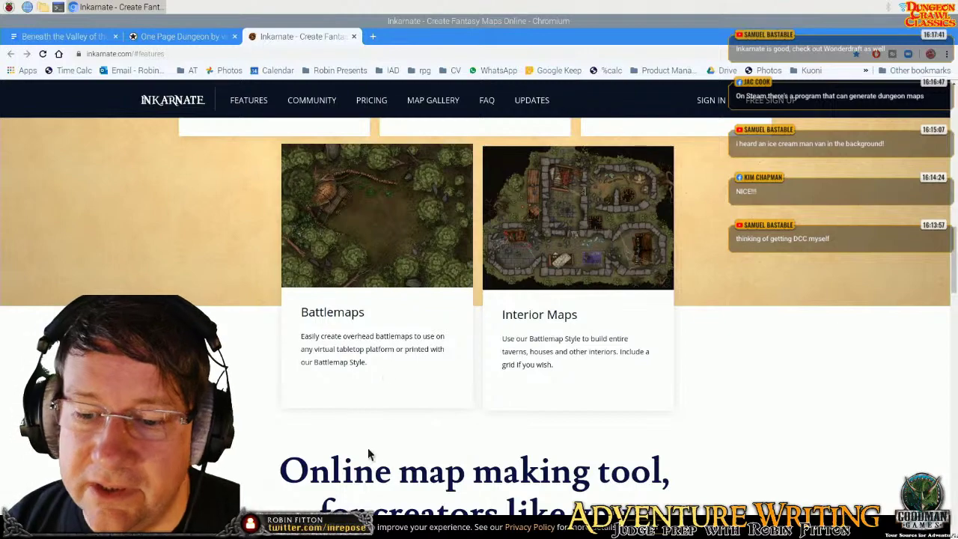
scroll(427, 402, "up", 1)
scroll(430, 404, "up", 3)
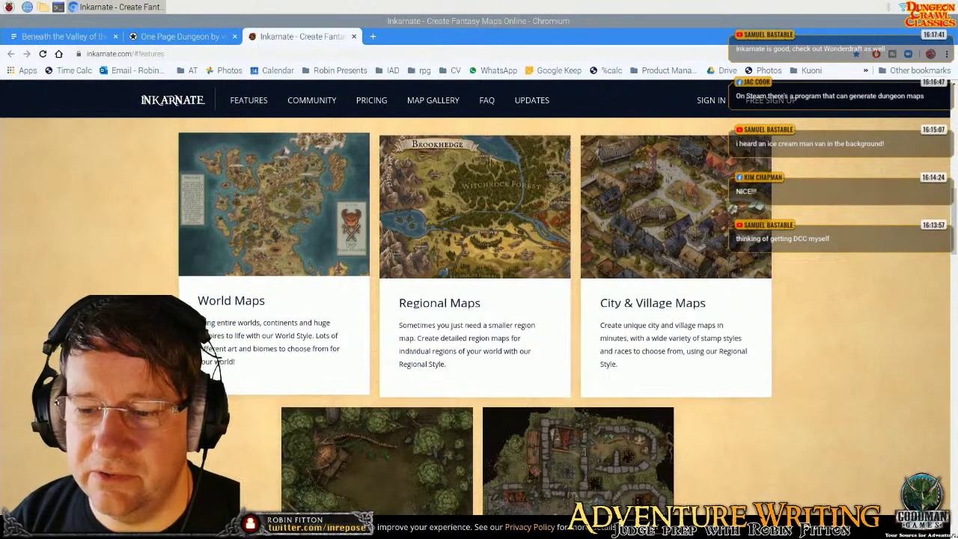
scroll(366, 325, "down", 1)
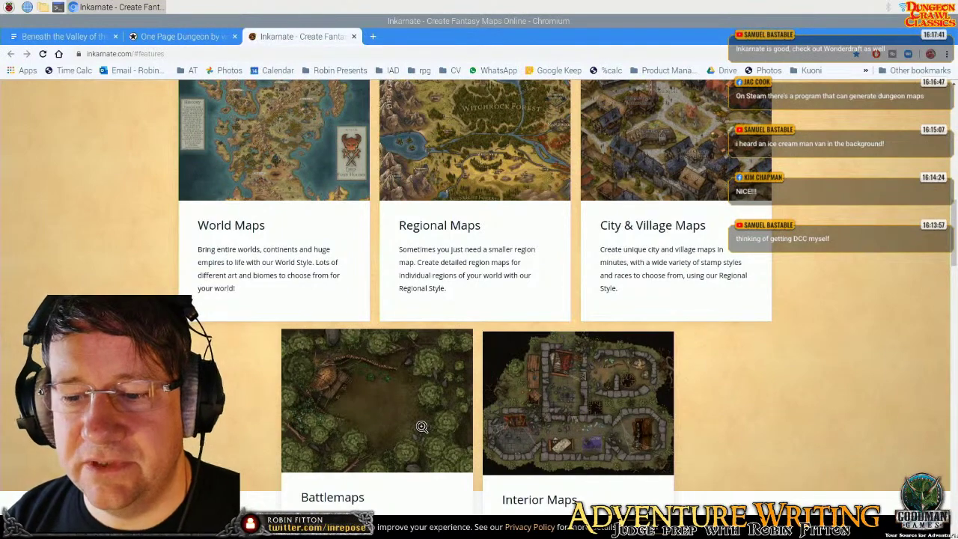
scroll(431, 412, "up", 1)
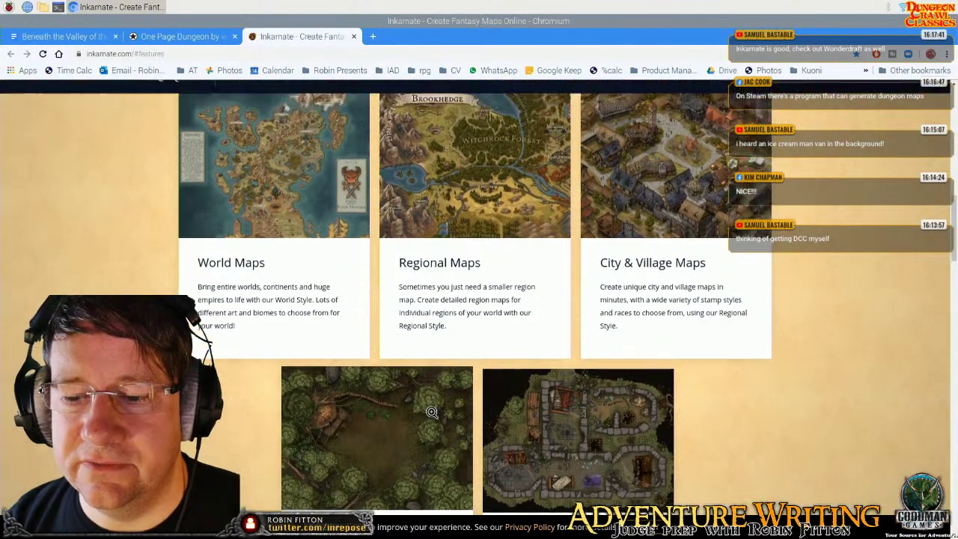
scroll(431, 412, "down", 3)
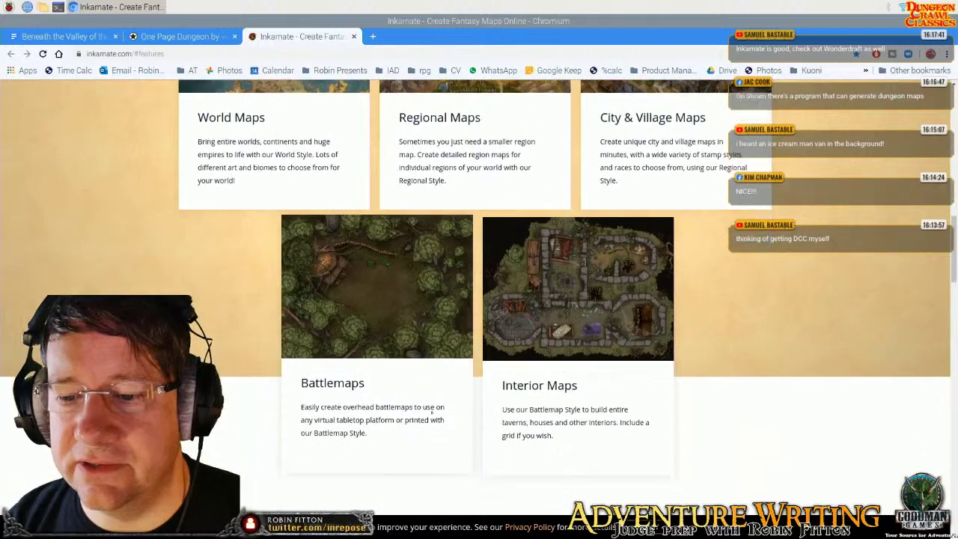
scroll(432, 404, "down", 2)
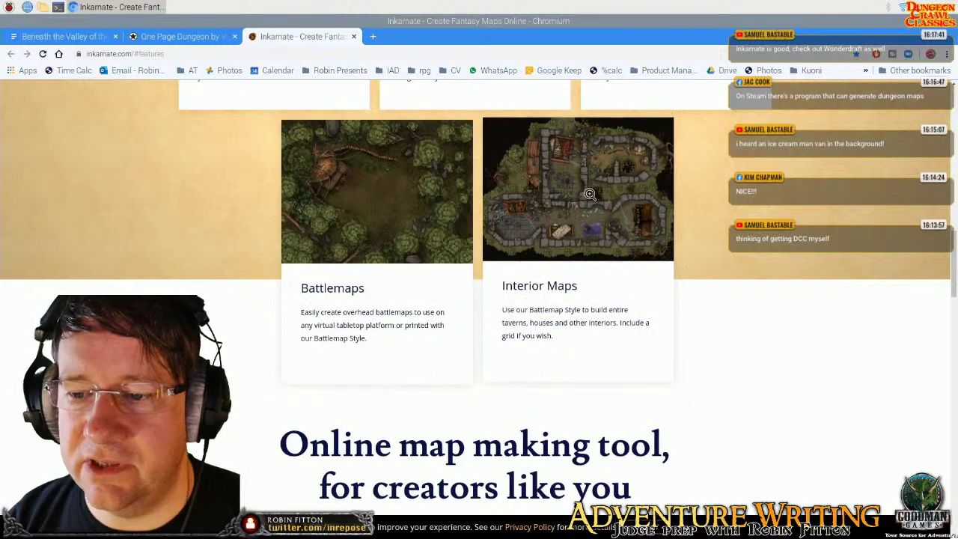
- Enlarge the Interior Maps example, then go via the One Page Dungeon tab back to the document
left_click(621, 235)
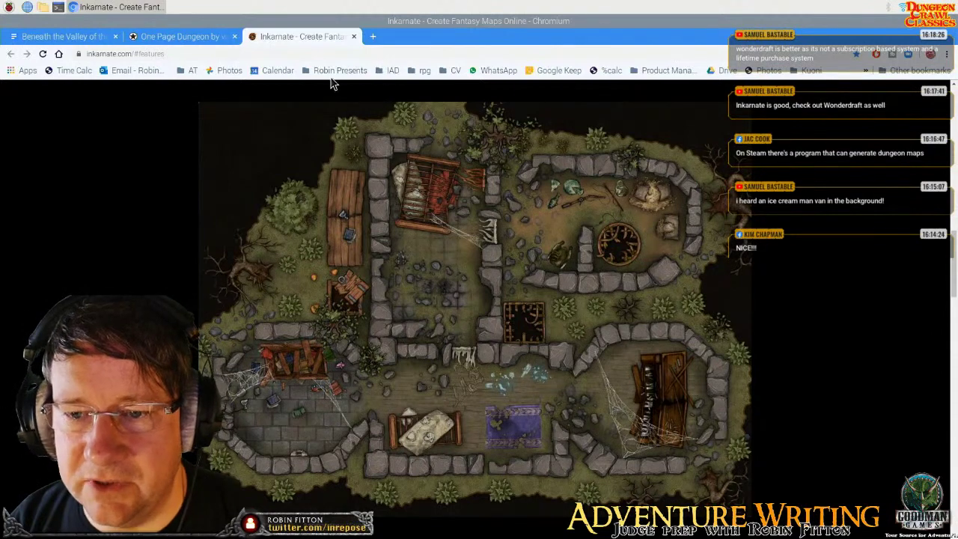
left_click(182, 36)
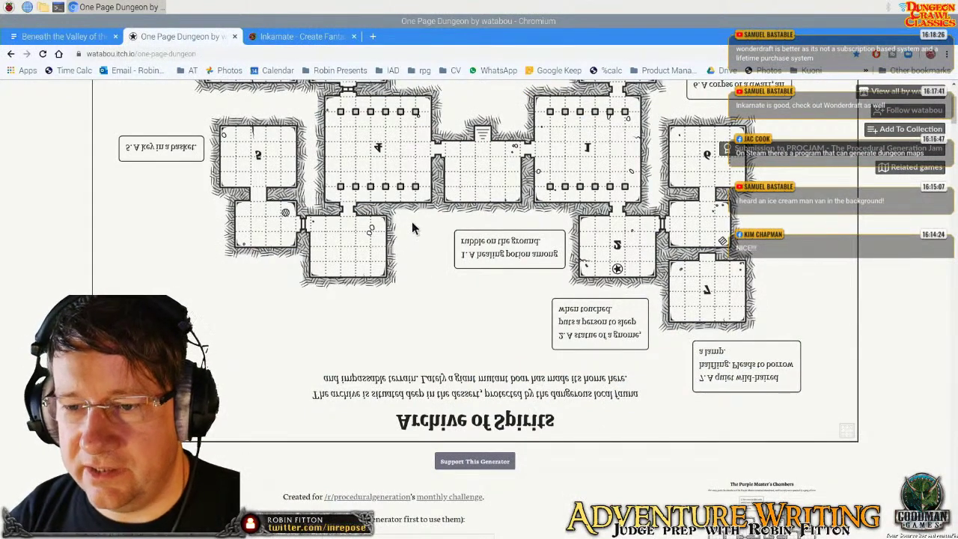
left_click(71, 36)
scroll(402, 366, "down", 2)
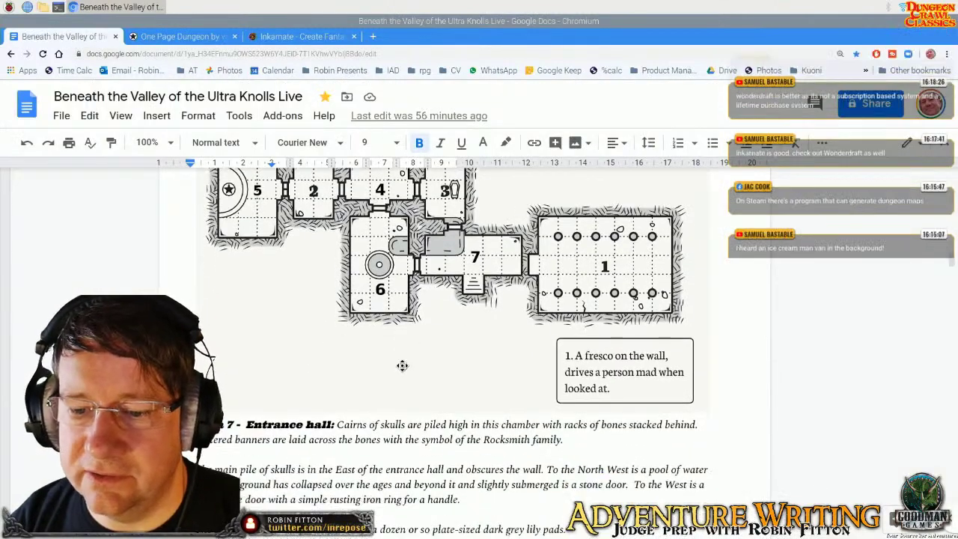
scroll(402, 366, "up", 2)
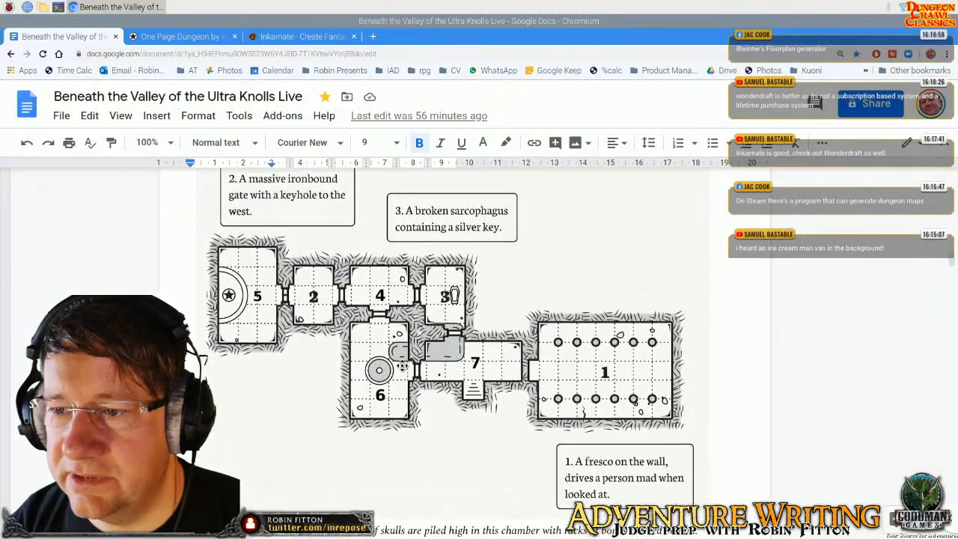
scroll(402, 365, "up", 3)
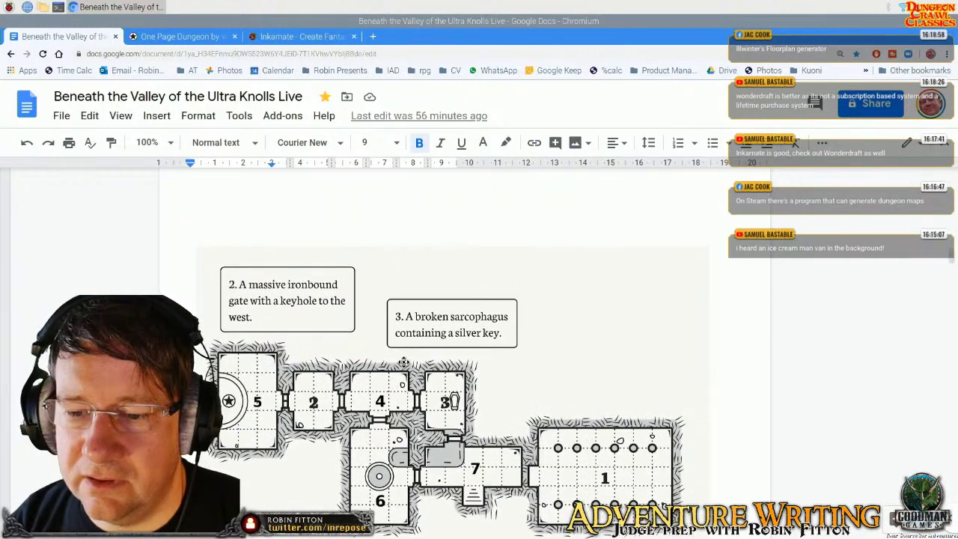
scroll(404, 363, "down", 3)
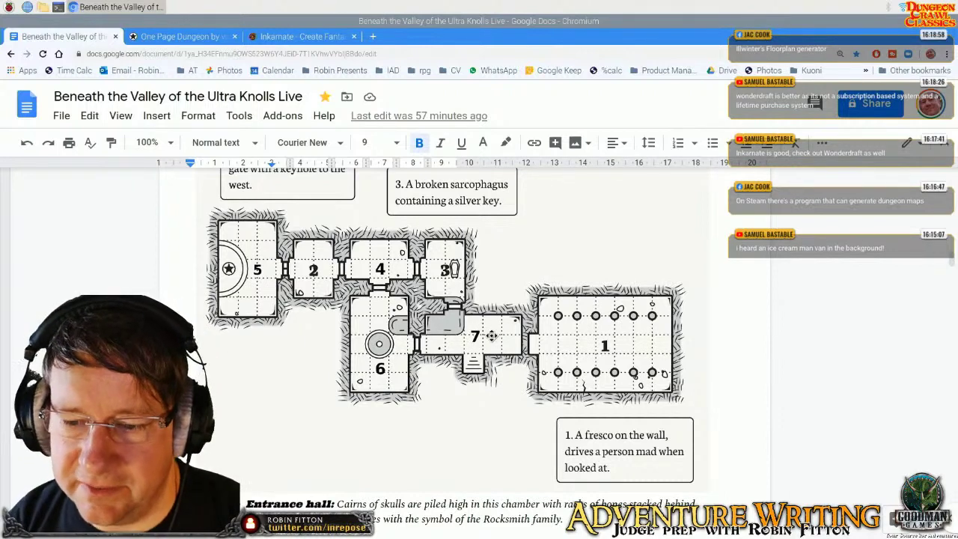
scroll(489, 392, "up", 2)
scroll(489, 392, "up", 3)
scroll(487, 394, "down", 6)
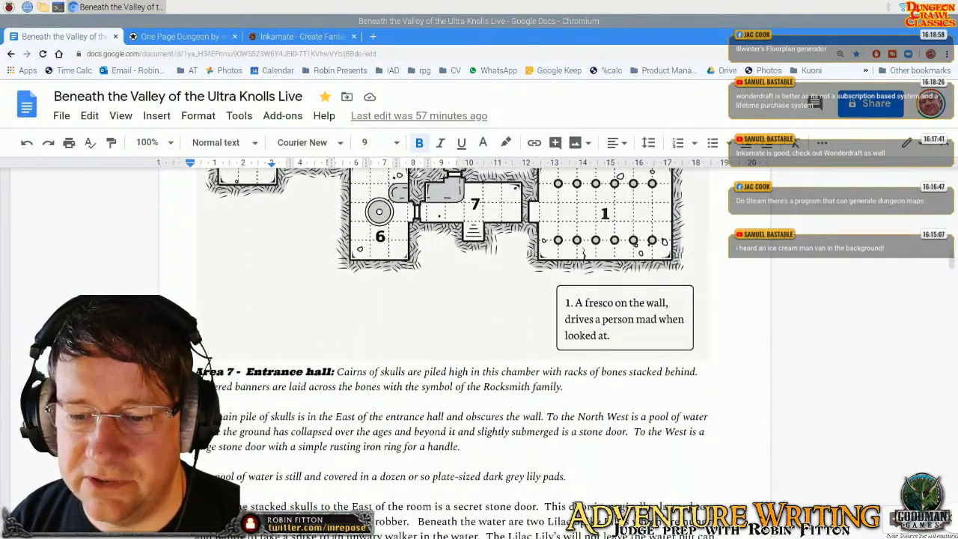
scroll(454, 290, "up", 2)
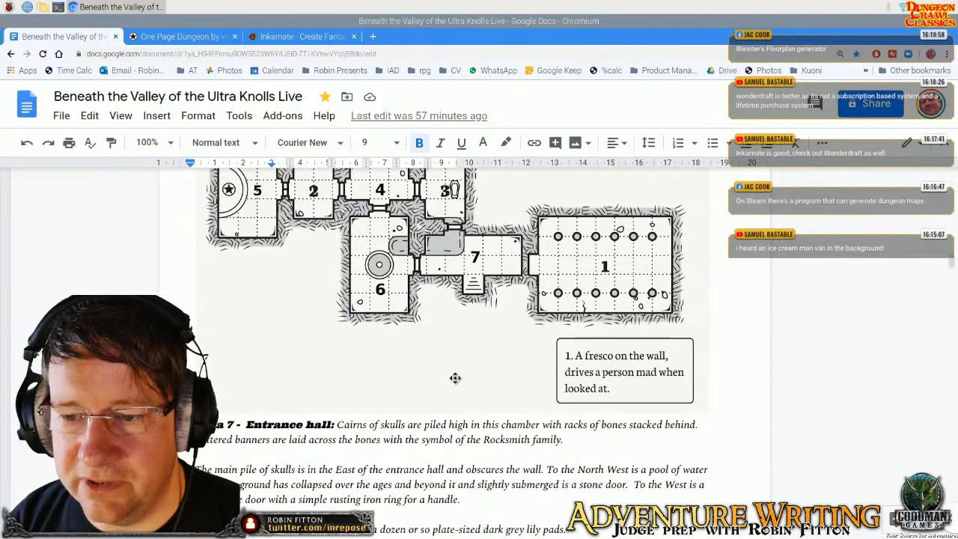
scroll(456, 379, "down", 2)
scroll(457, 381, "up", 6)
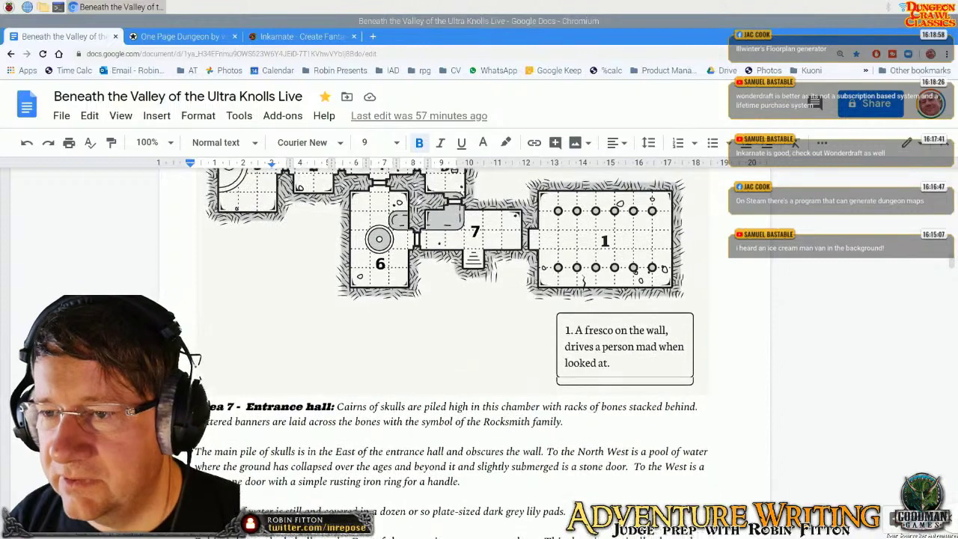
scroll(457, 380, "down", 4)
scroll(457, 380, "down", 1)
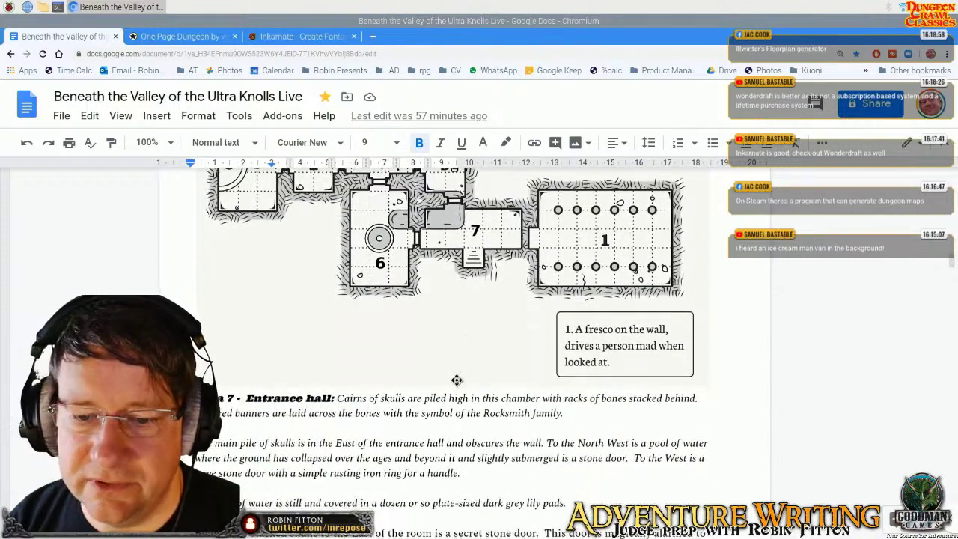